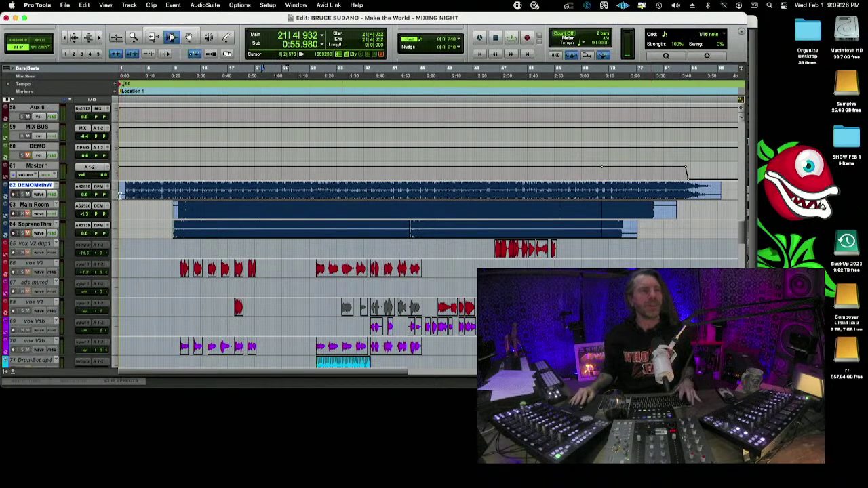
- Play the song from about 1|4|689, near the start of the demo clip
left_click(126, 186)
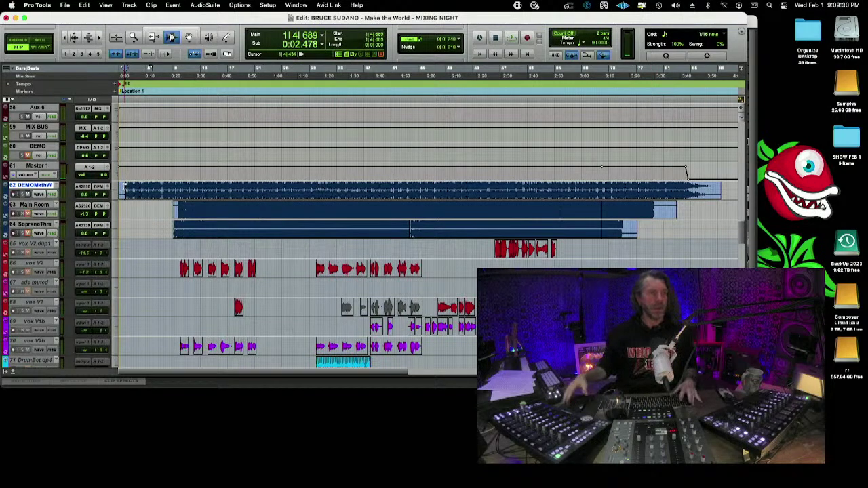
scroll(124, 186, "up", 10)
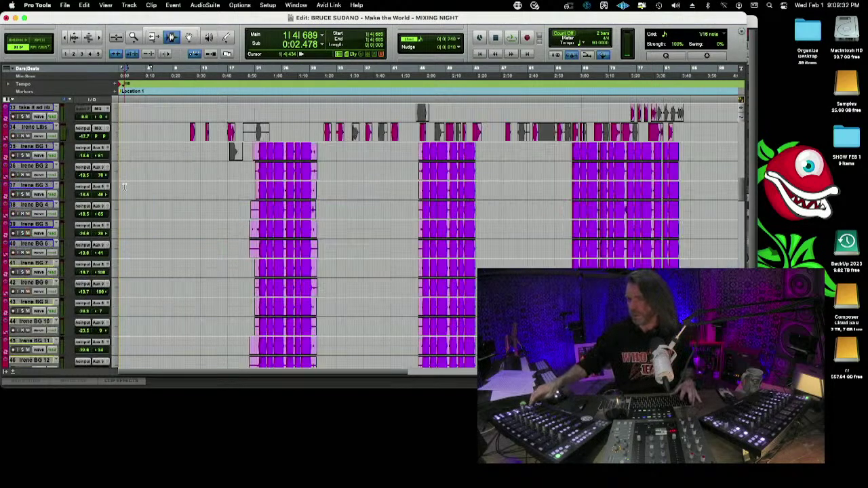
scroll(124, 186, "down", 6)
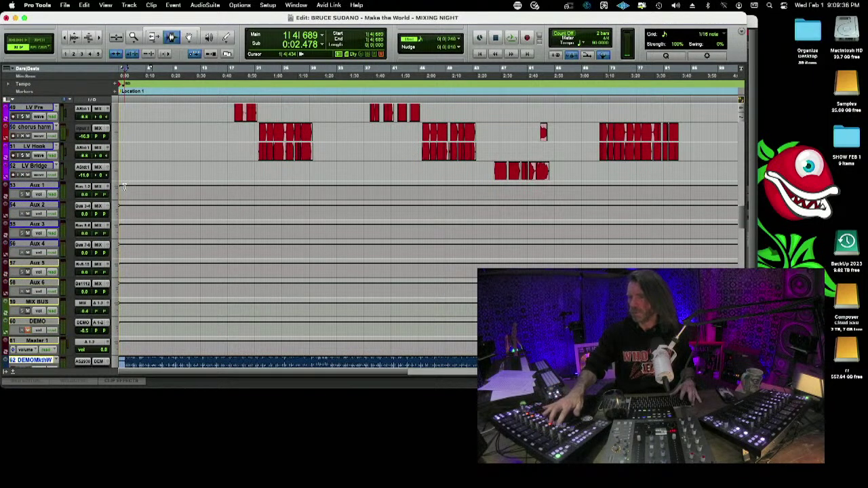
key("space")
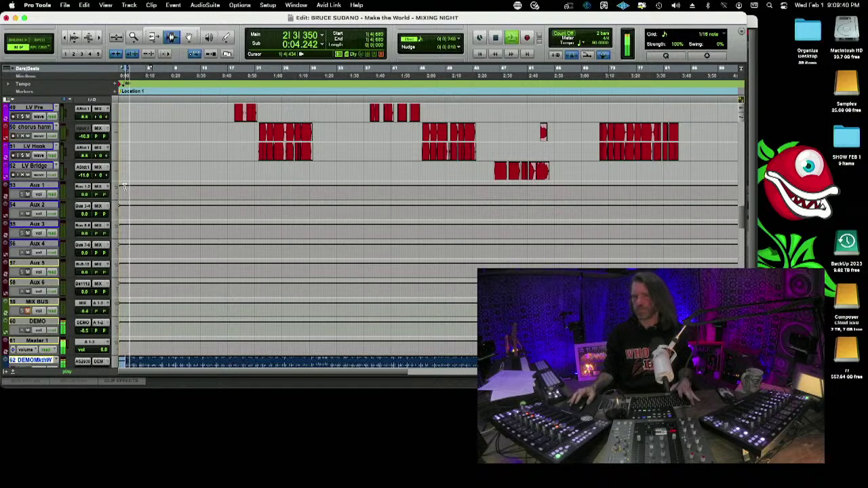
scroll(337, 212, "down", 1)
scroll(337, 213, "down", 8)
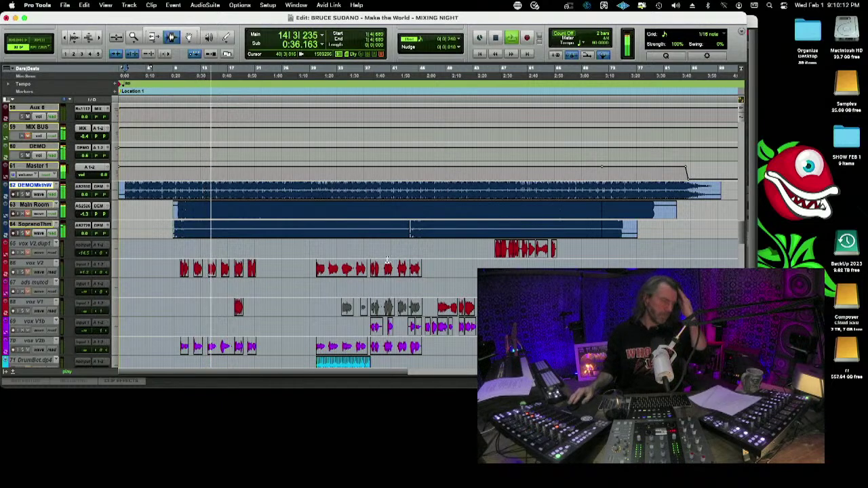
- Stop playback and place the edit cursor in the demo clip at about 17|2|063
left_click(239, 268)
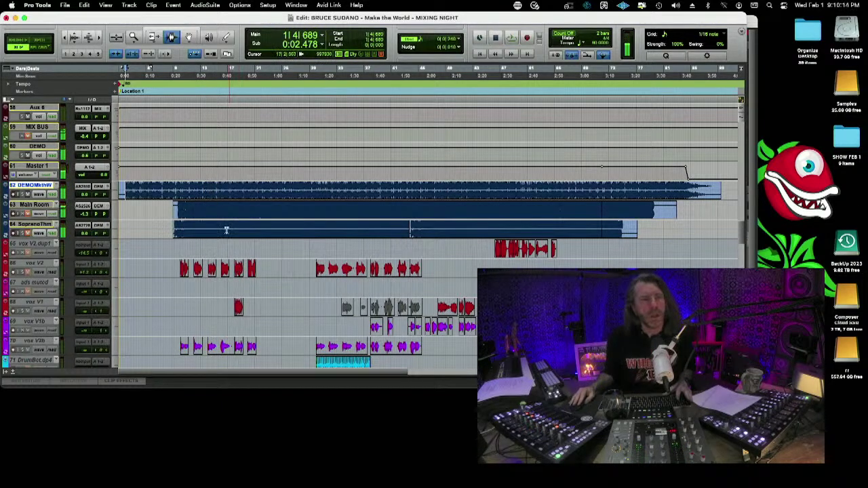
left_click(227, 189)
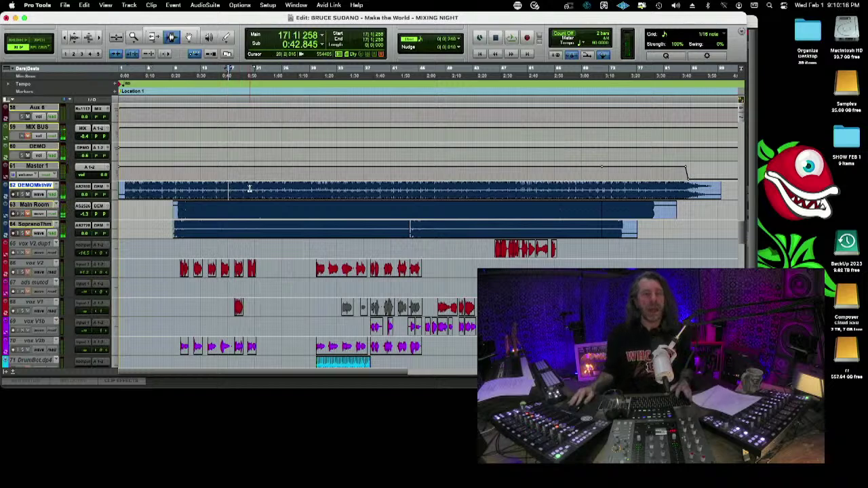
left_click(230, 188)
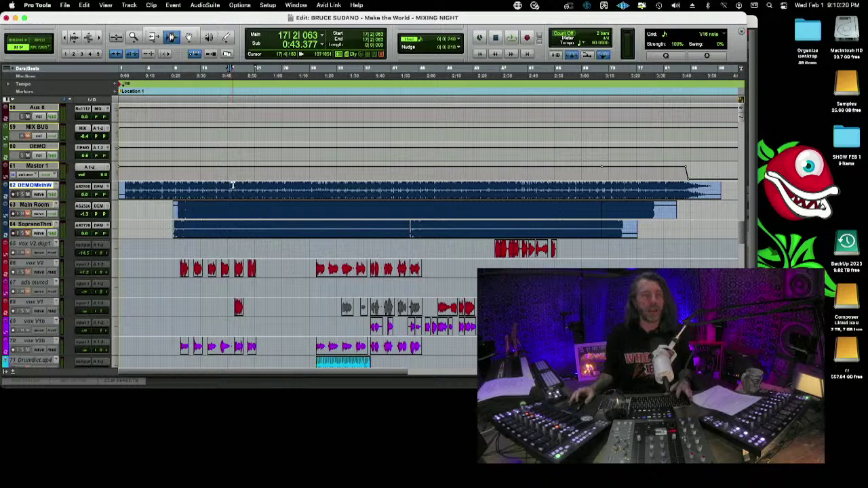
- Audition the song from about 8|3|009, just ahead of the first lead-vocal verse, and stop playback
scroll(232, 184, "up", 5)
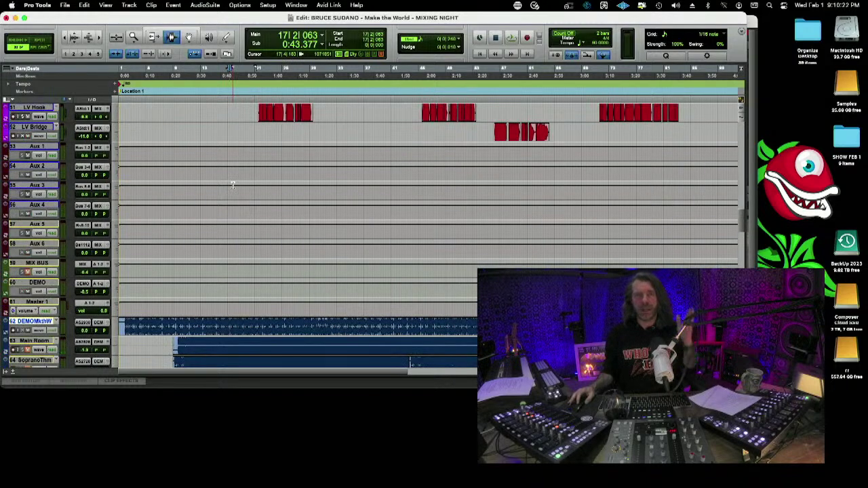
scroll(232, 184, "up", 2)
scroll(232, 185, "up", 10)
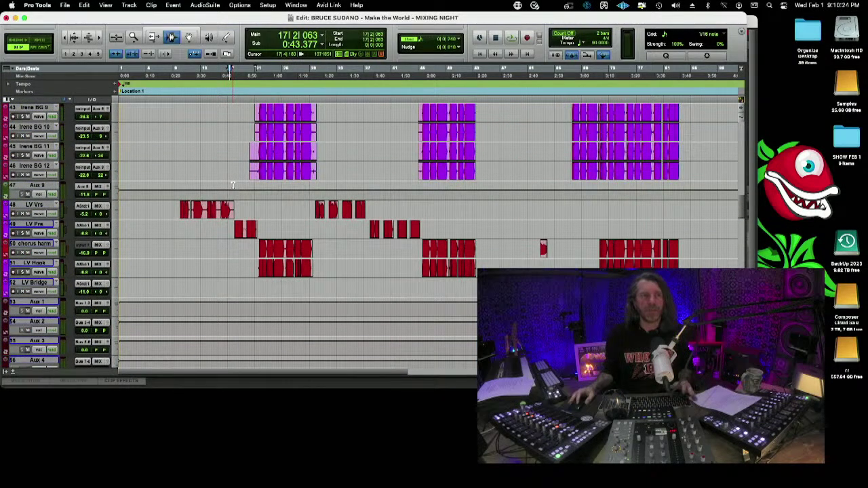
left_click(168, 174)
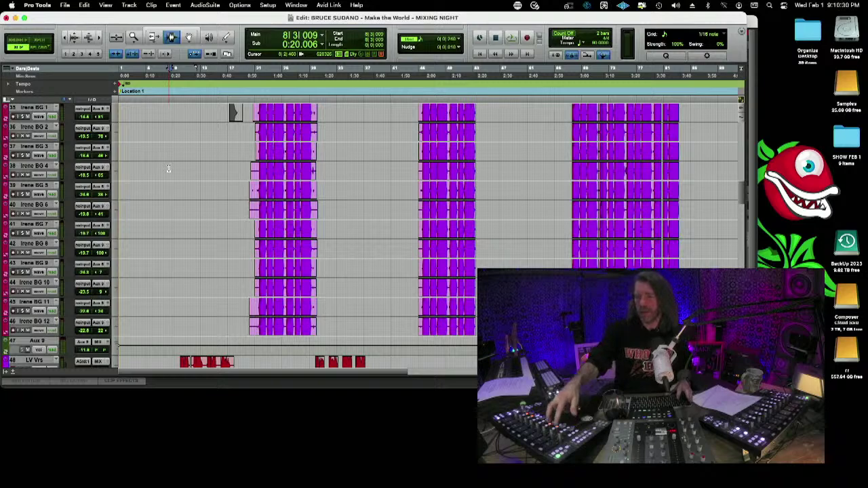
key("space")
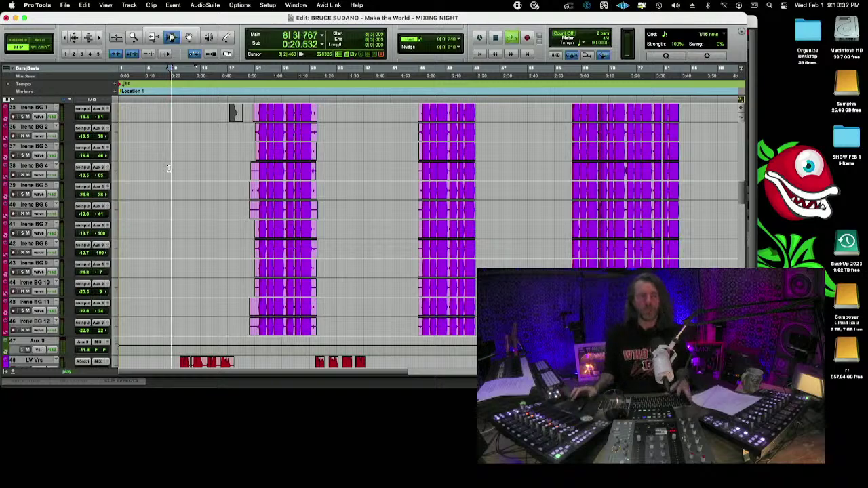
key("super+bracketright")
key("super+bracketright")
key("super+bracketright")
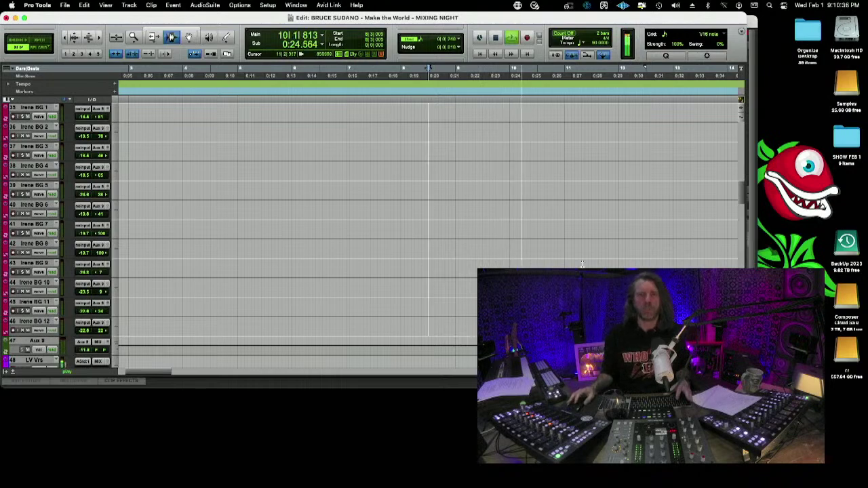
scroll(582, 264, "up", 10)
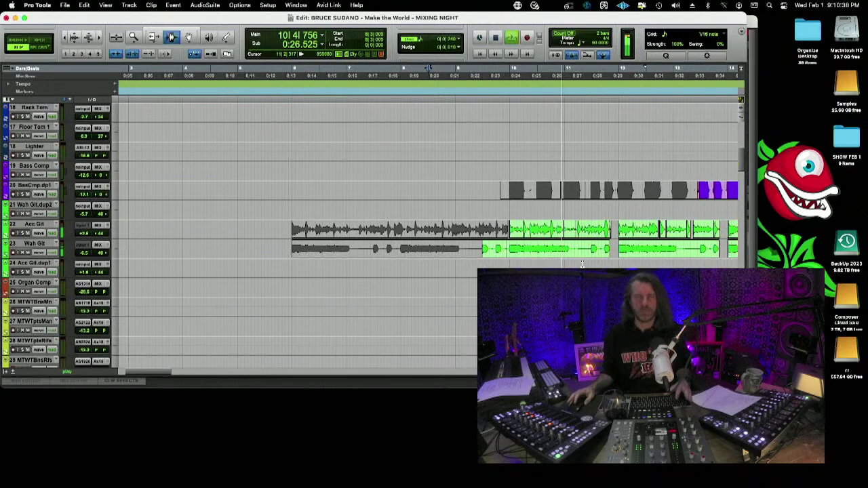
scroll(581, 264, "down", 10)
key("space")
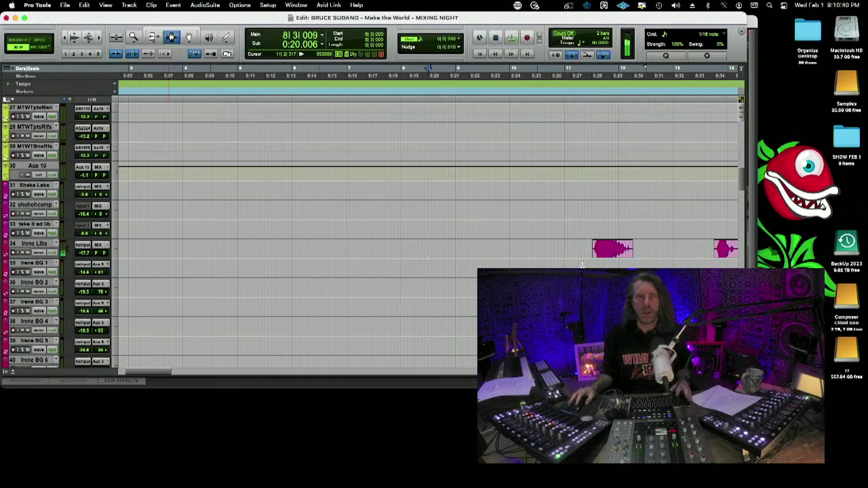
- Select the first pre-chorus clips on the LV Pre track, from about 17|4|183 to 21|4|757
scroll(582, 265, "down", 12)
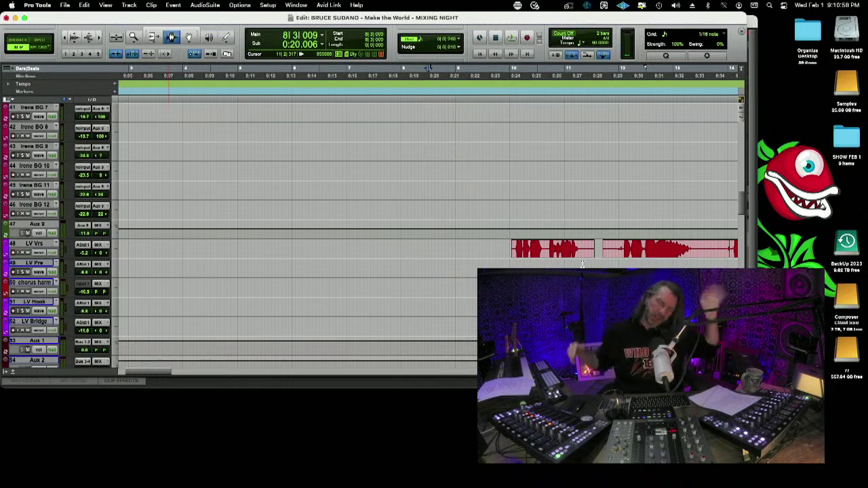
left_click(493, 187)
key("super+bracketleft")
key("super+bracketleft")
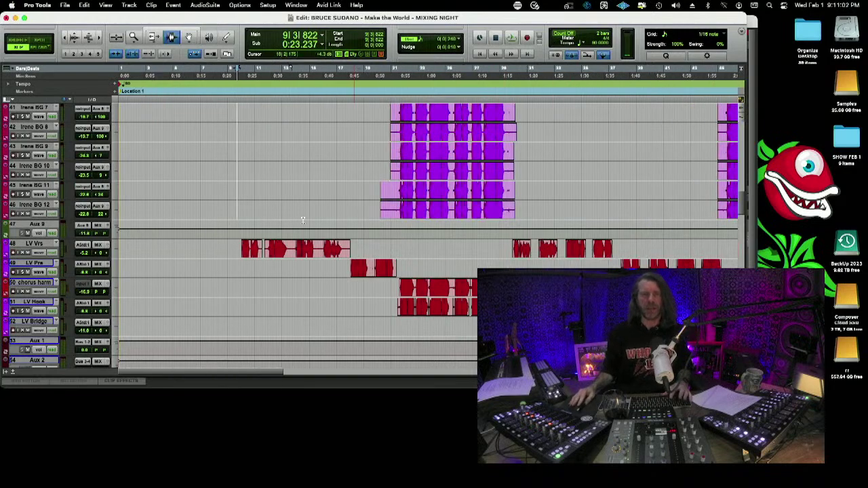
left_click(359, 266)
left_click_drag(359, 267, 404, 267)
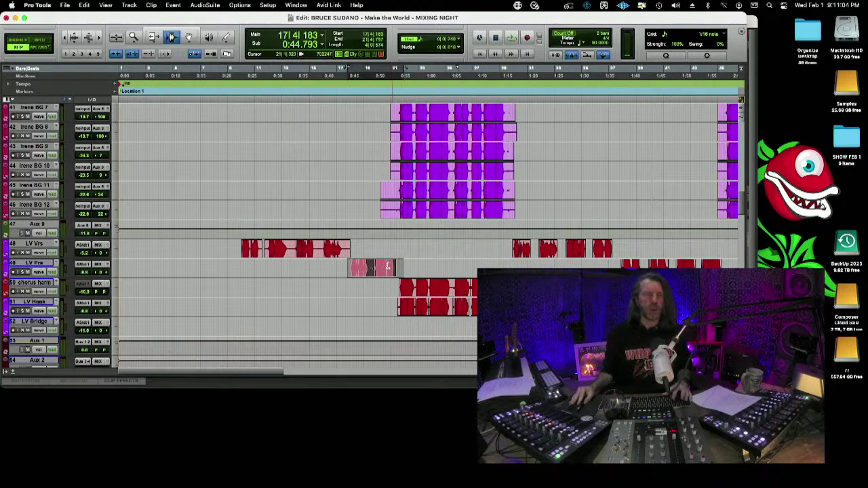
- Play the song from about 14|1|305 through the first chorus with the demo tracks in view, and stop playback
left_click(349, 269)
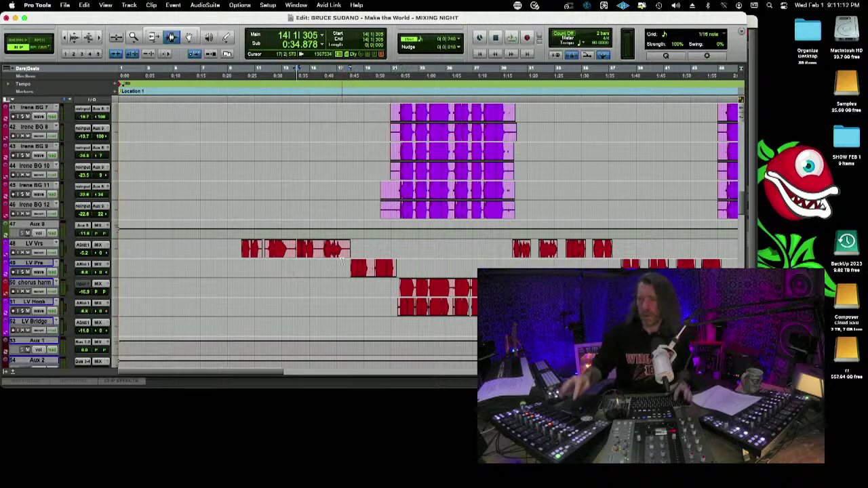
scroll(342, 262, "down", 10)
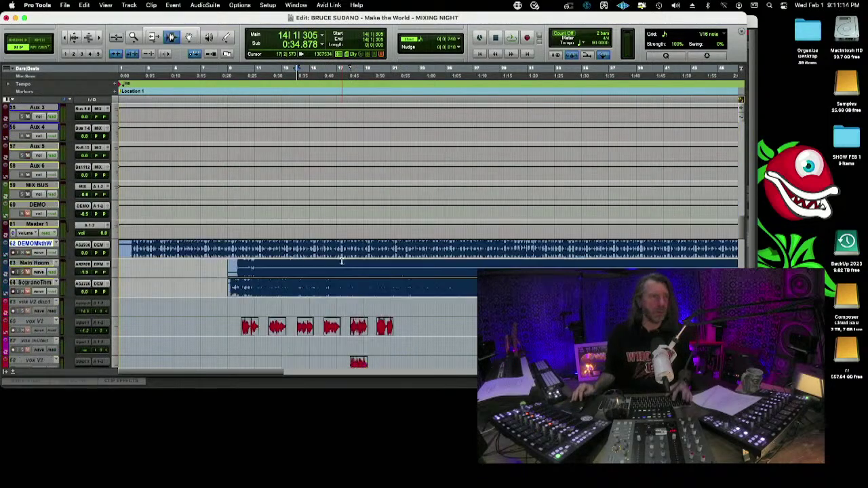
key("space")
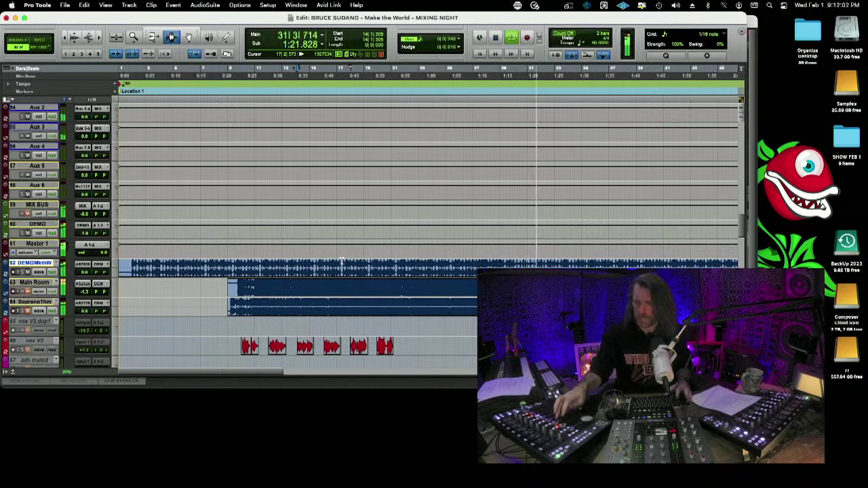
key("space")
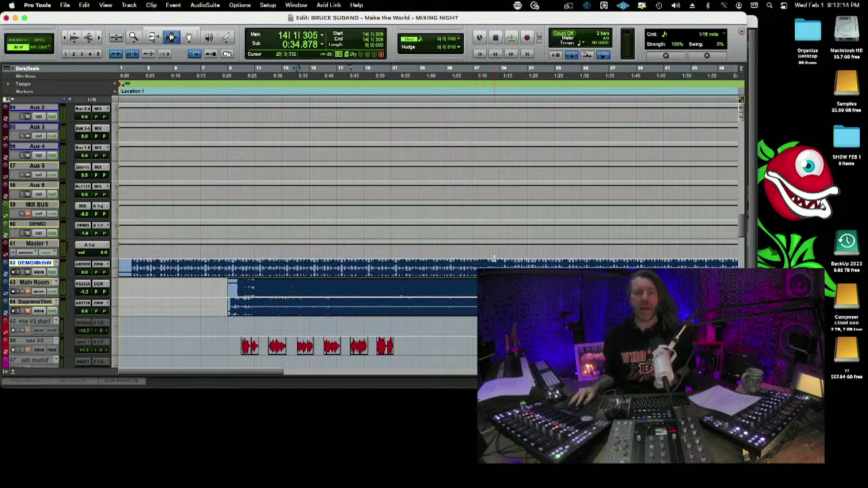
- Enlarge the Edit window to full screen with the backing and lead vocal tracks in view
left_click(495, 198)
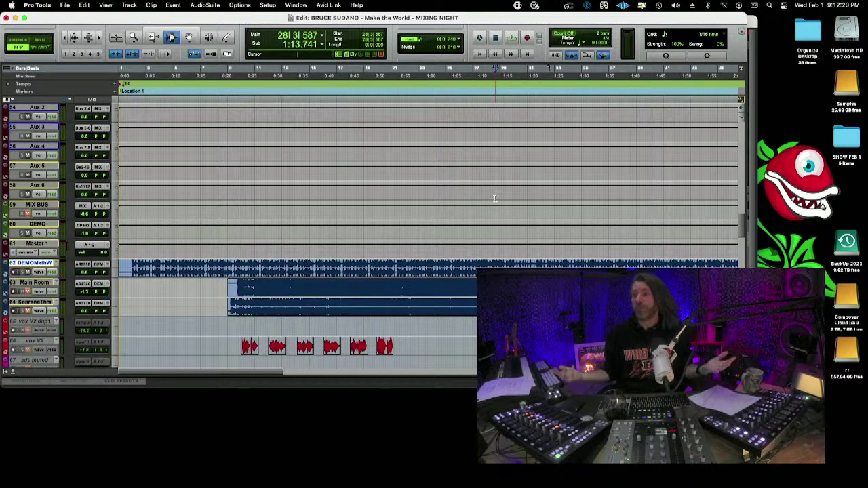
scroll(495, 198, "up", 10)
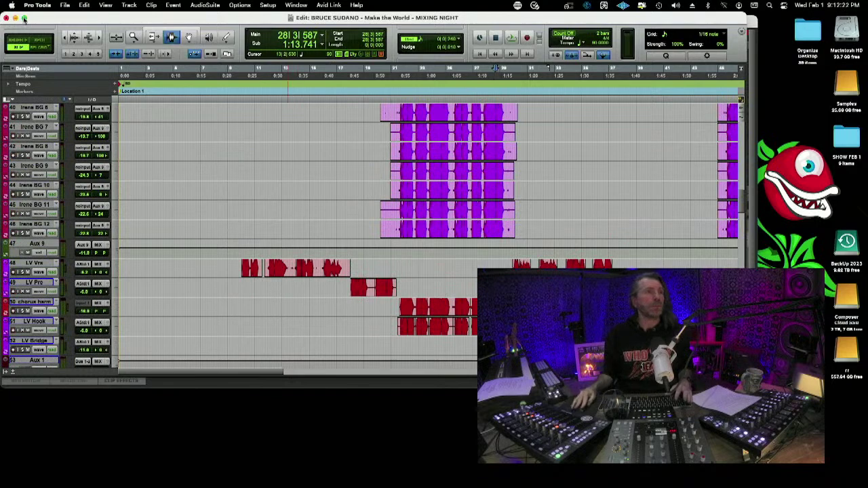
left_click(24, 19)
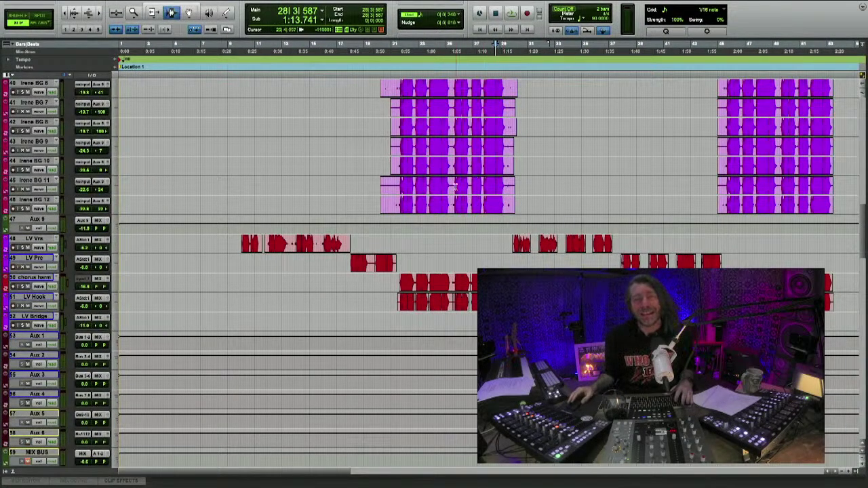
scroll(447, 188, "up", 5)
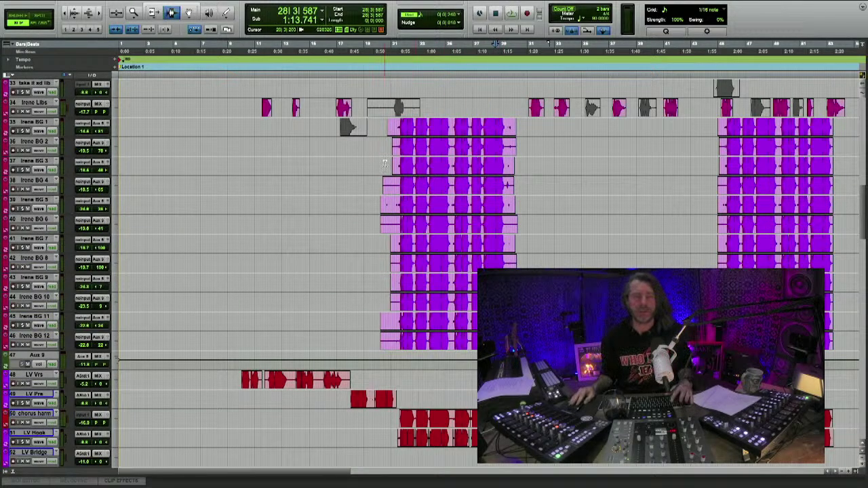
- Audition the first verse from about 10|1|368 on the LV Vrs track, restarting playback once, and stop
left_click(380, 160)
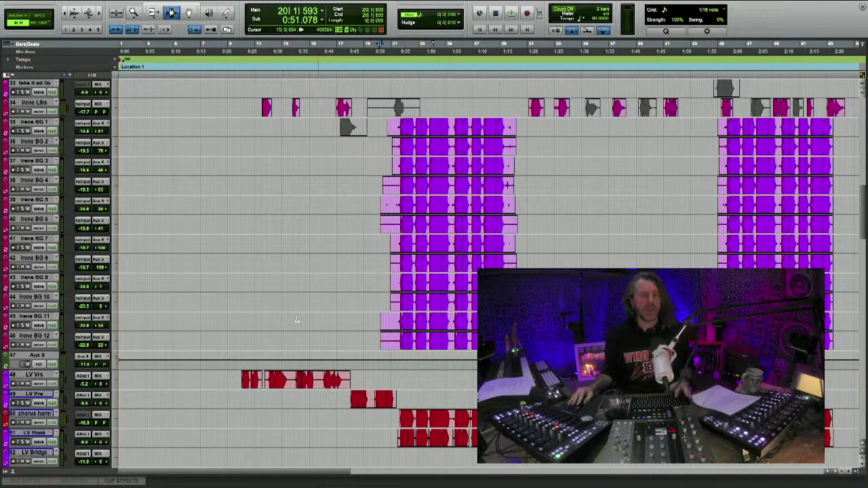
left_click(244, 377)
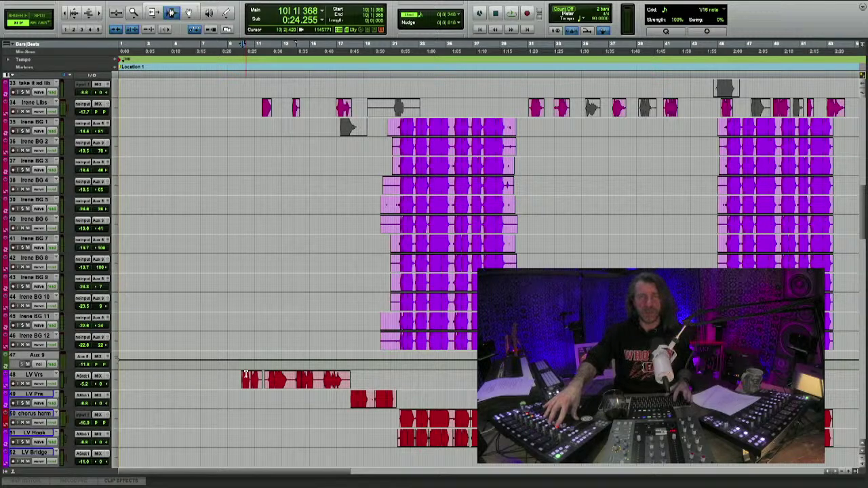
key("space")
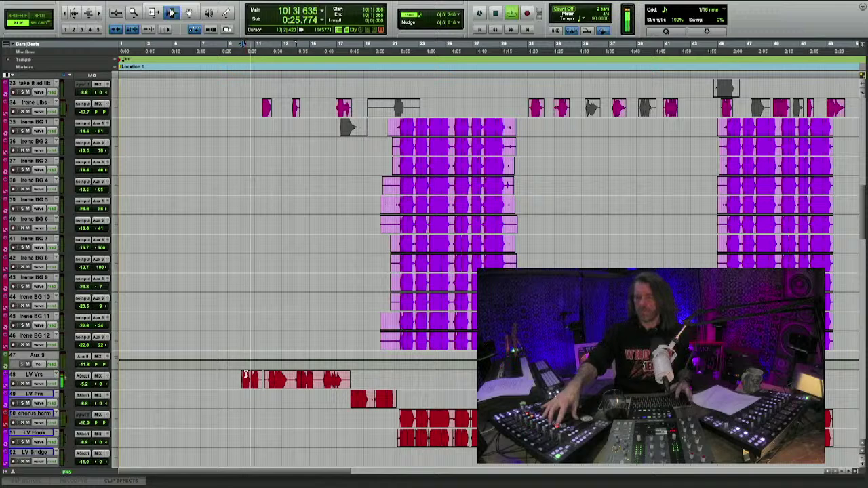
key("space")
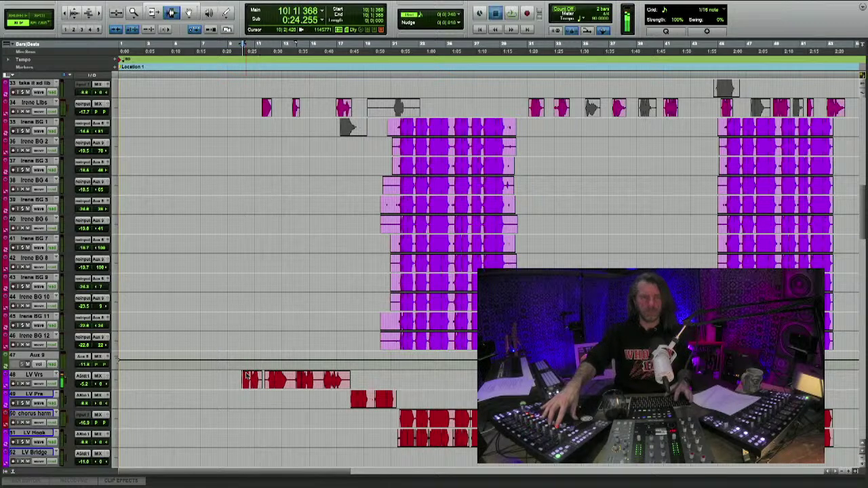
key("space")
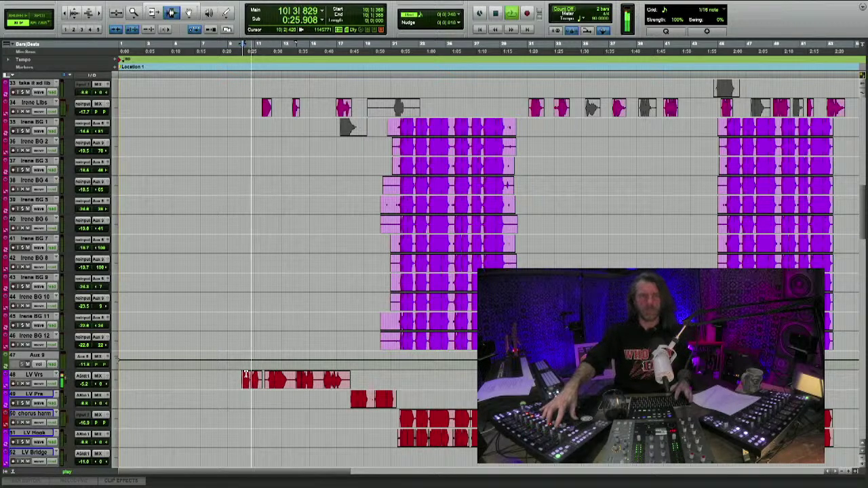
key("space")
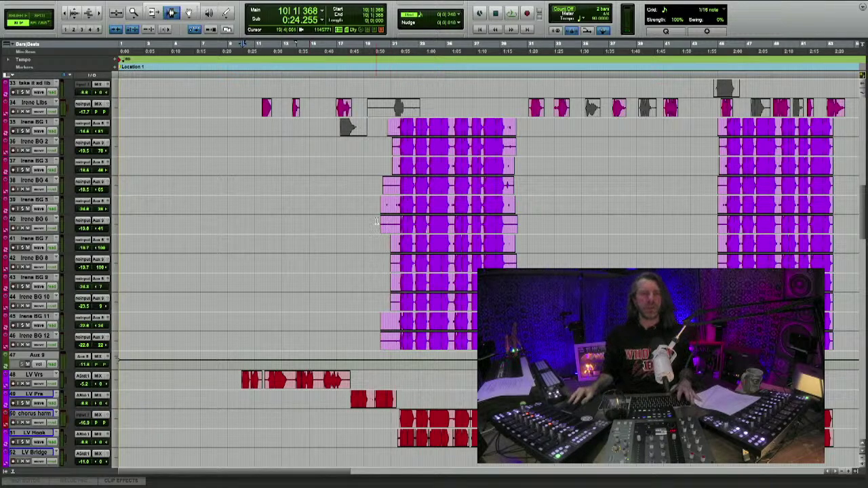
- Zoom in on the start of the first-chorus backing vocals at about 21|3|315 and audition the passage
left_click(399, 158)
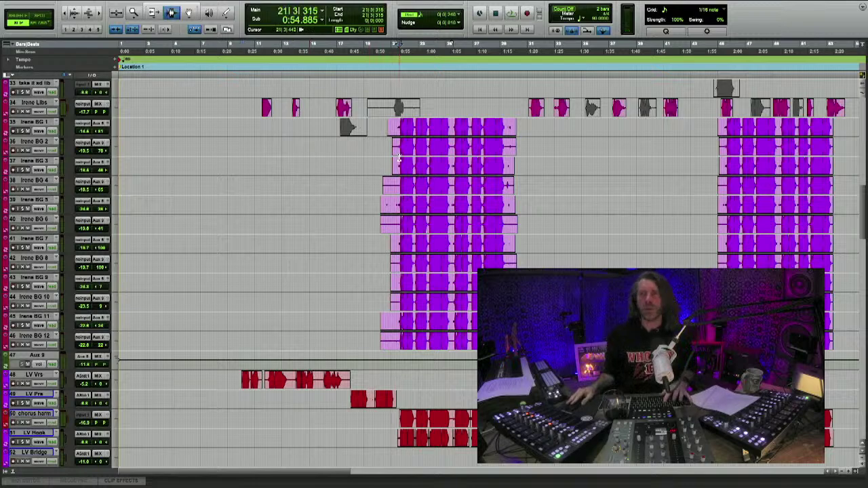
key("ctrl+bracketright")
key("ctrl+bracketright")
key("ctrl+bracketright")
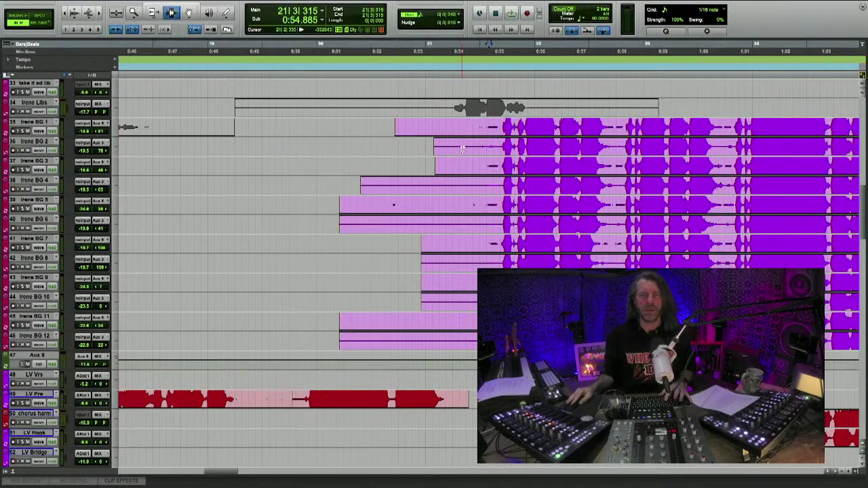
key("ctrl+bracketright")
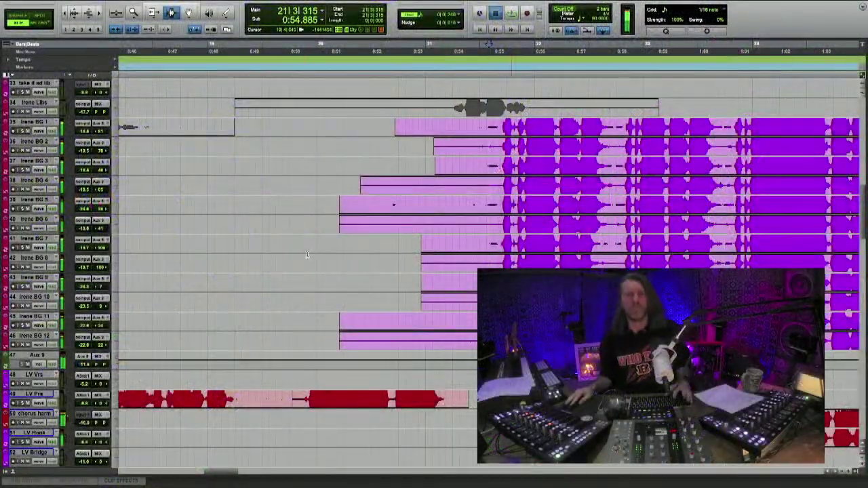
- Show the whole song from the first drum tracks and select the first chorus from 22|1|689 across the Kick In to Tamb tracks
scroll(384, 253, "up", 15)
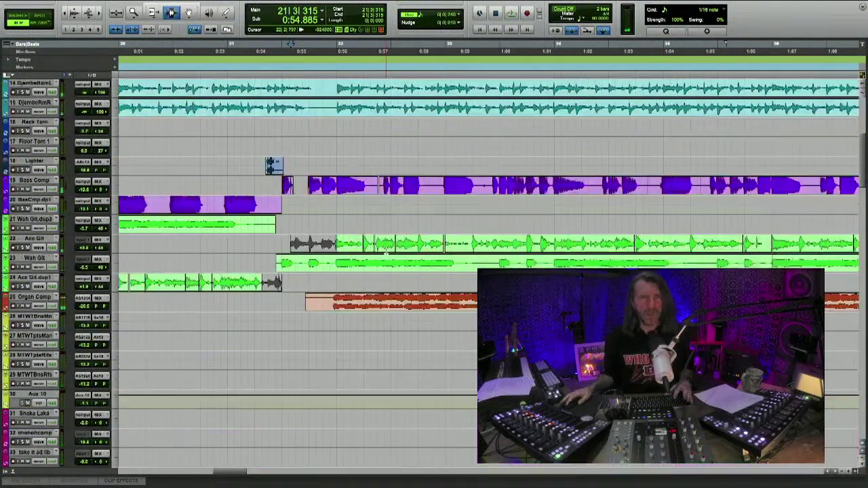
scroll(384, 253, "right", 2)
key("r")
key("r")
key("r")
key("r")
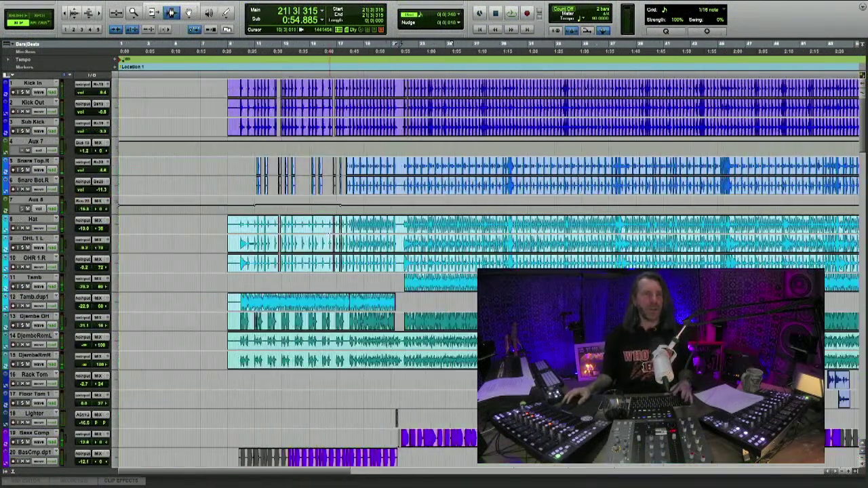
key("r")
key("r")
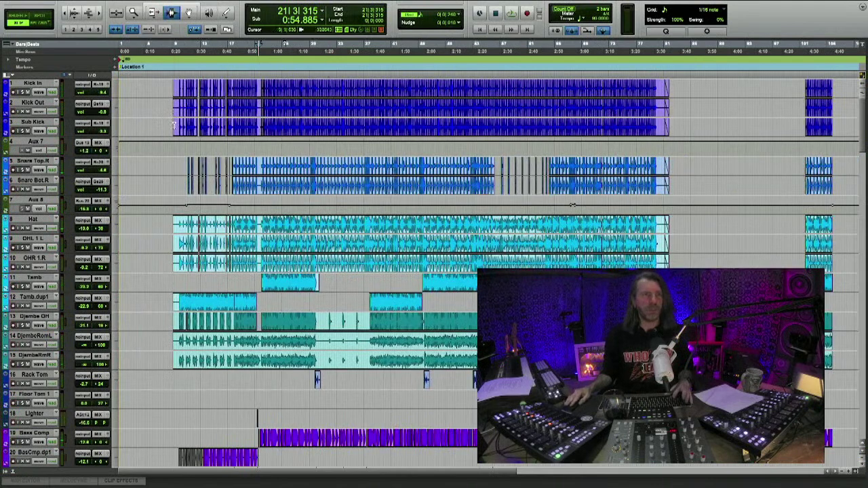
left_click(181, 103)
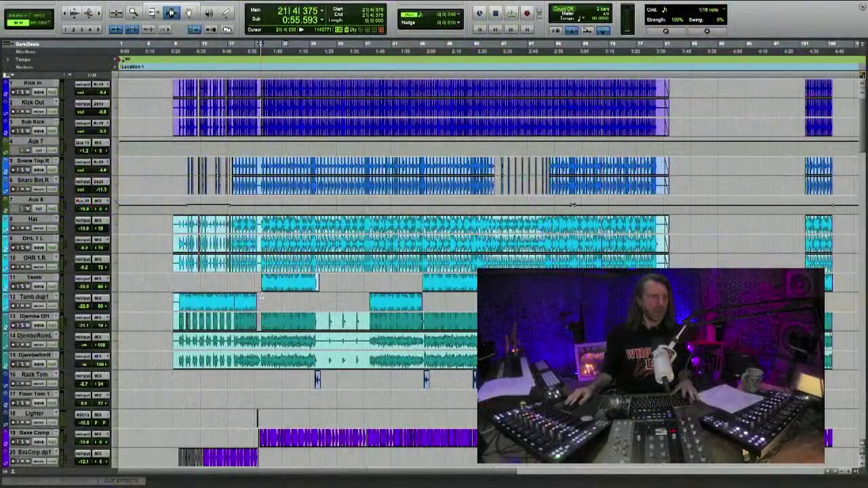
left_click_drag(264, 89, 316, 285)
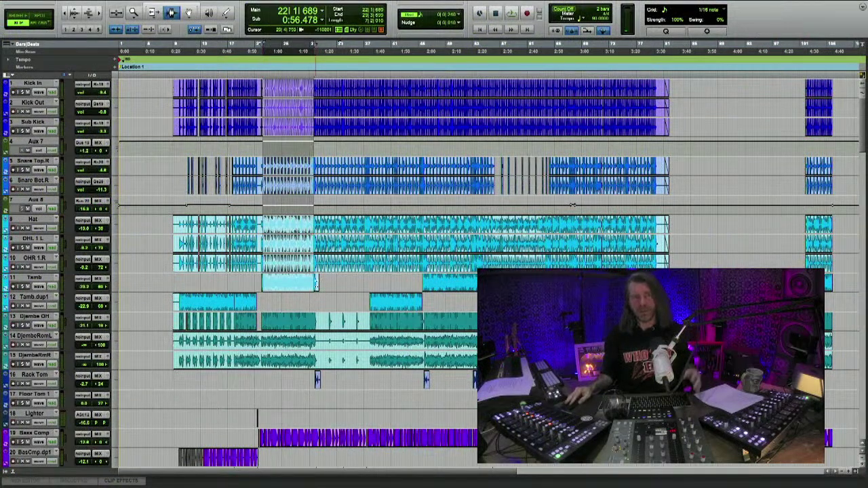
- Examine the inactive vocal, drum, bass and organ tracks lower in the session across the full song
scroll(316, 285, "down", 20)
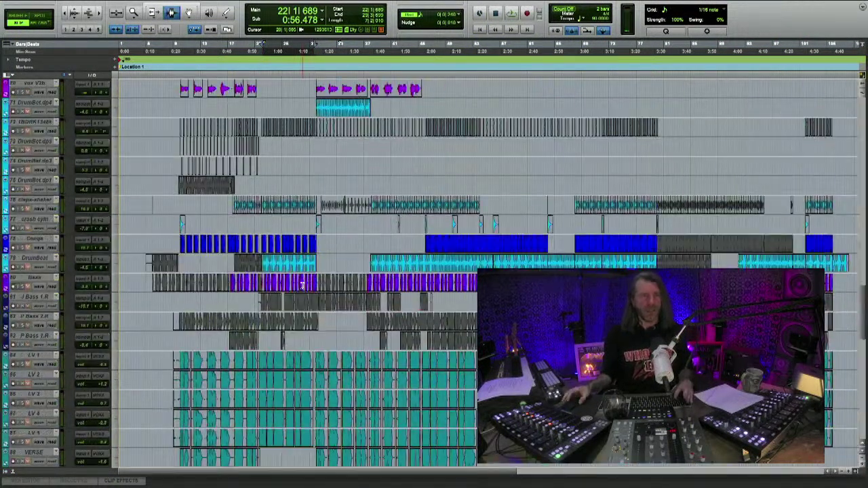
scroll(296, 293, "down", 5)
scroll(291, 207, "up", 11)
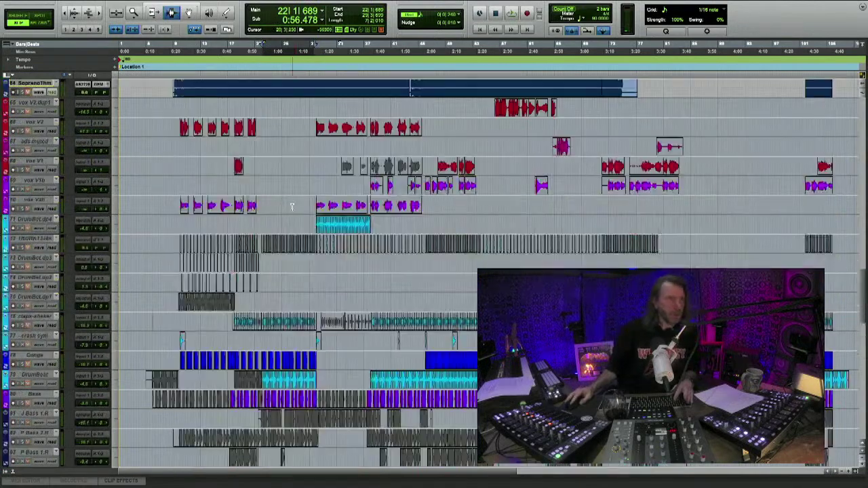
scroll(61, 247, "down", 15)
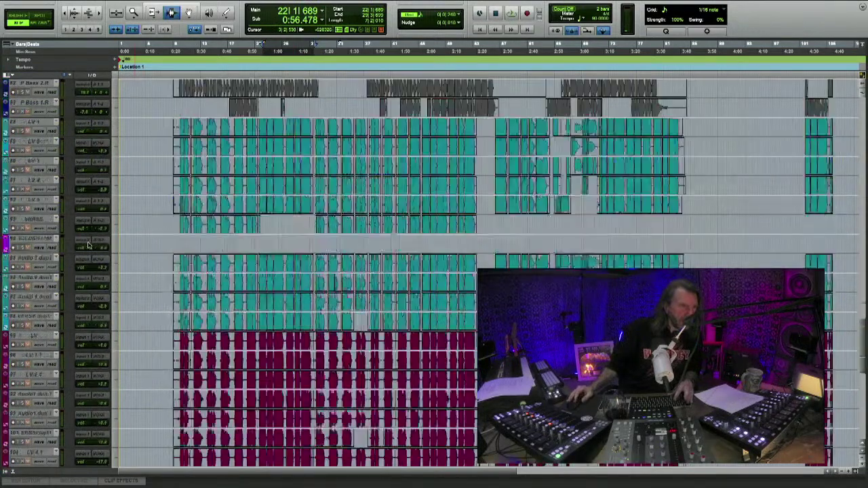
scroll(88, 246, "up", 10)
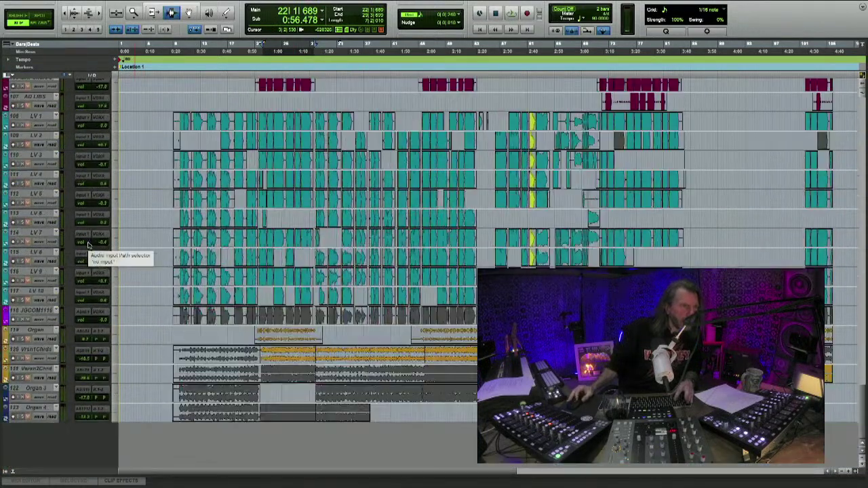
scroll(88, 246, "up", 10)
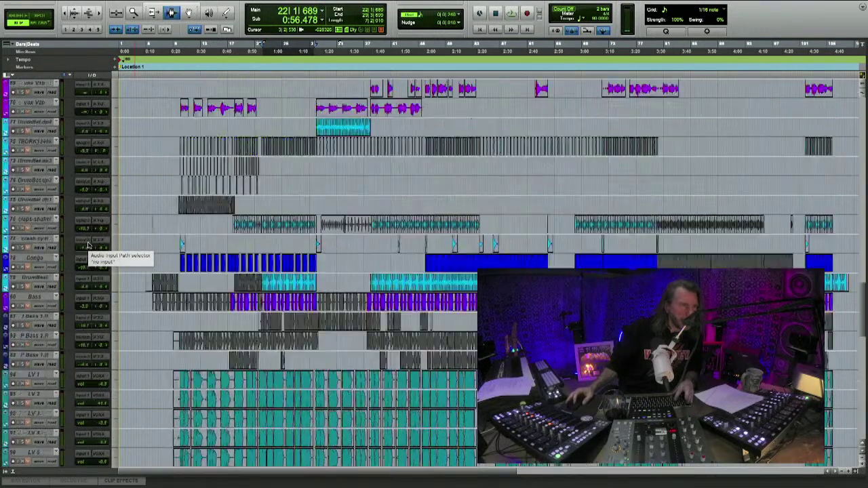
scroll(88, 245, "up", 20)
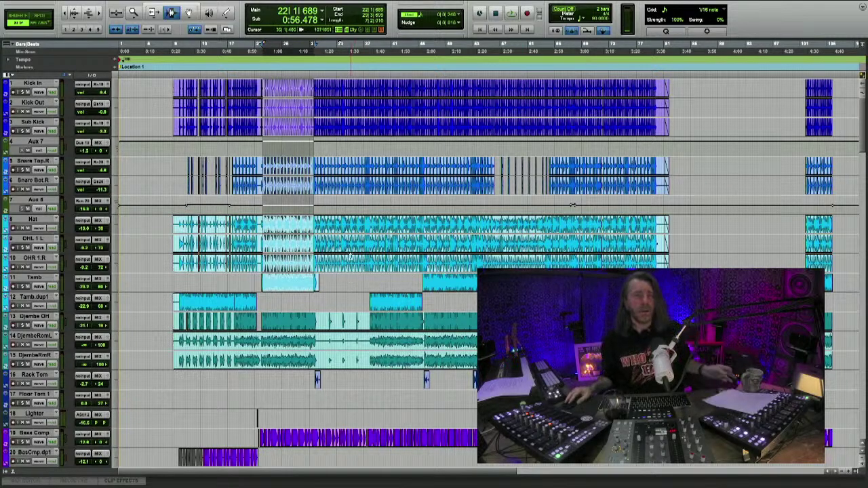
- Examine the bass, guitar, organ and horn arrangement across the song, marking a Bass Comp passage from 50|2|340
scroll(348, 257, "down", 5)
left_click_drag(202, 258, 484, 238)
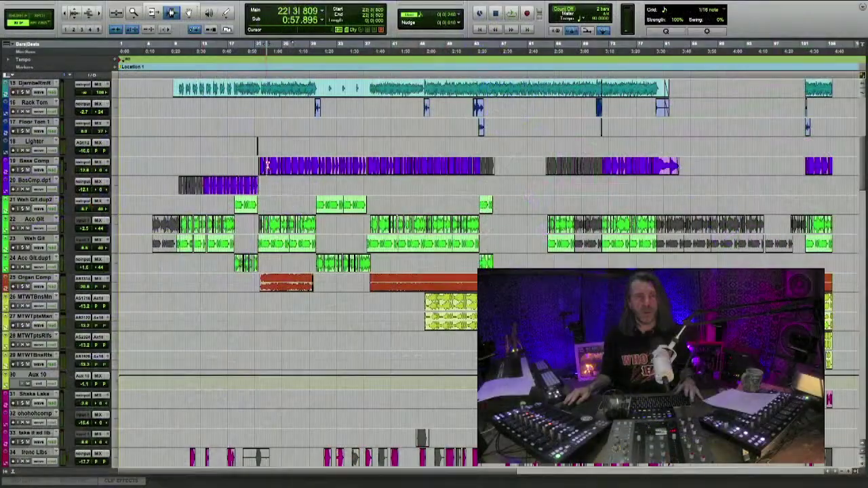
left_click_drag(267, 167, 591, 168)
key("ctrl+bracketleft")
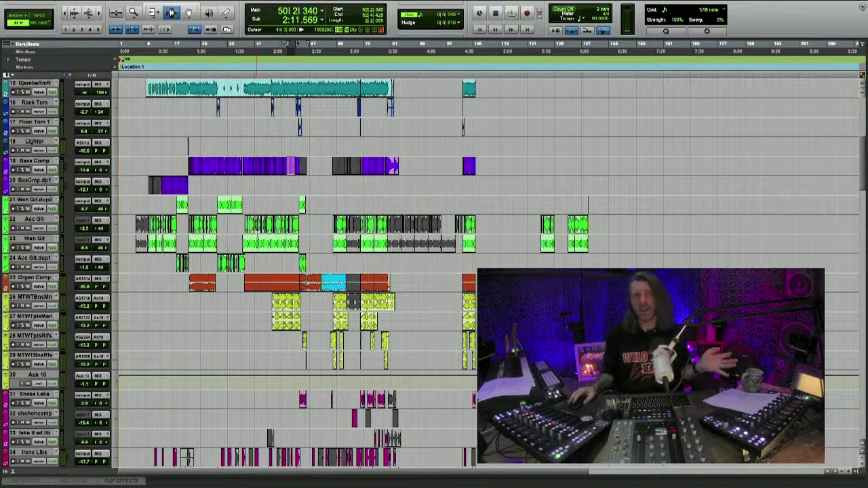
scroll(259, 235, "down", 1)
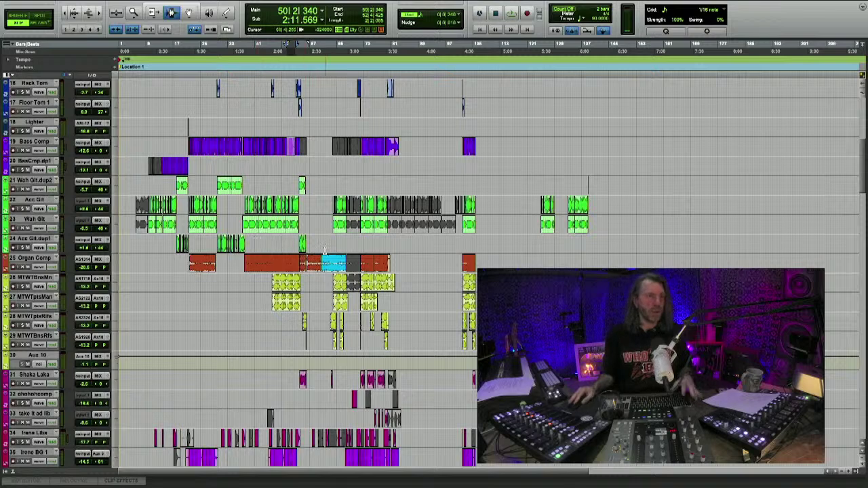
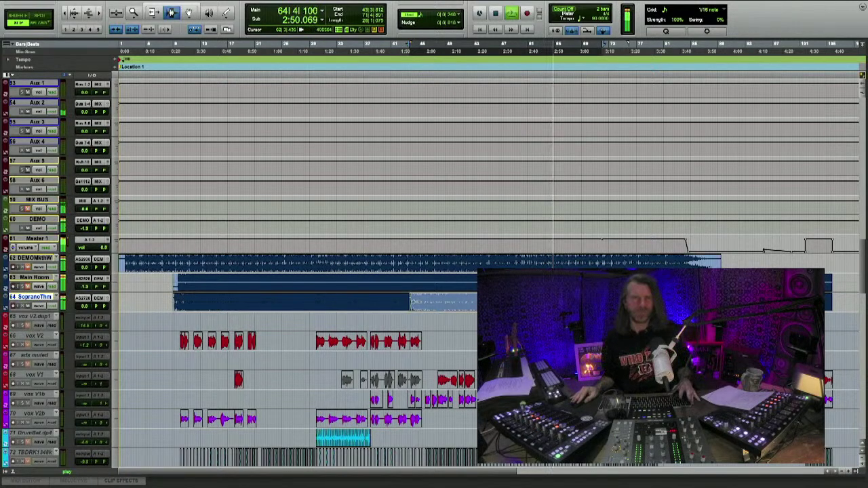
- Stop the demo playback and audition the first chorus from 21|4|630 with the backing and lead vocal tracks in view
key("space")
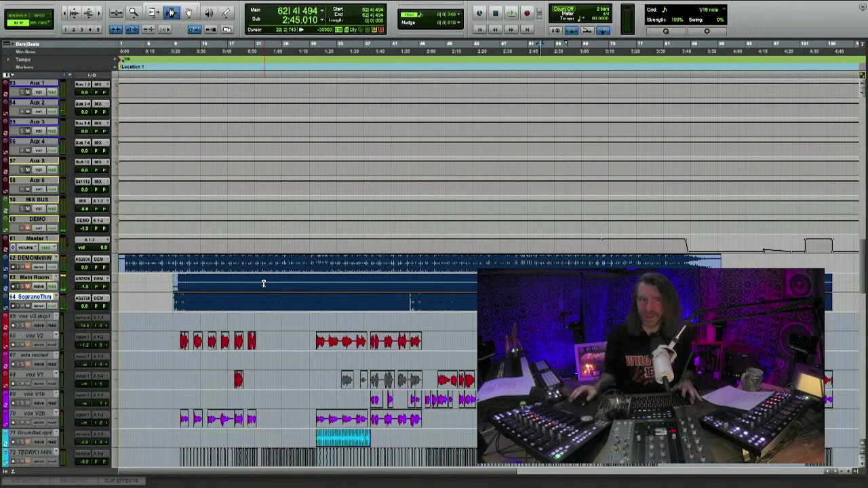
scroll(338, 166, "up", 5)
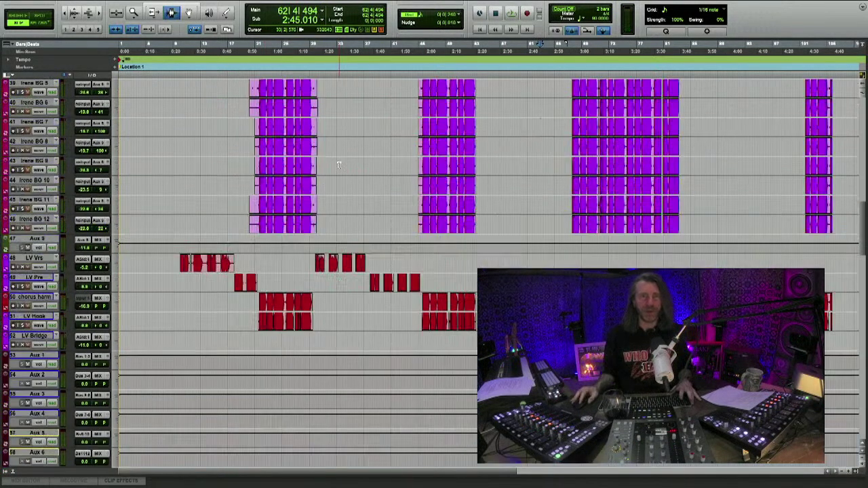
left_click(261, 108)
key("space")
key("space")
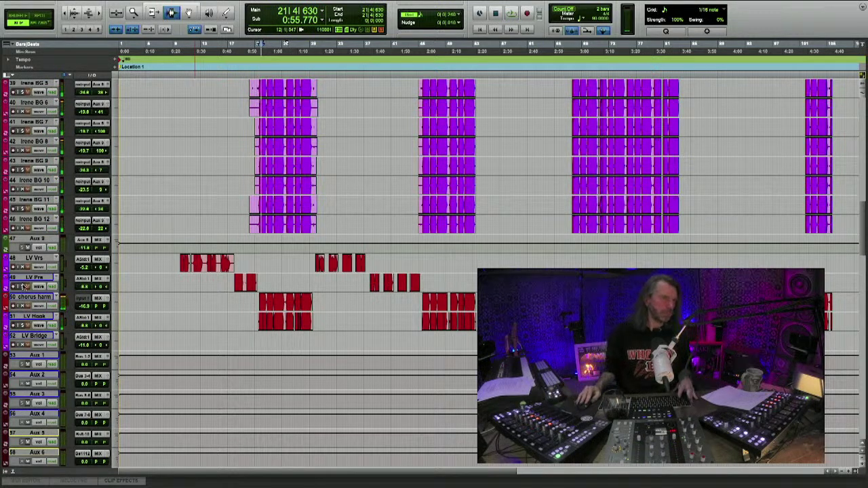
key("space")
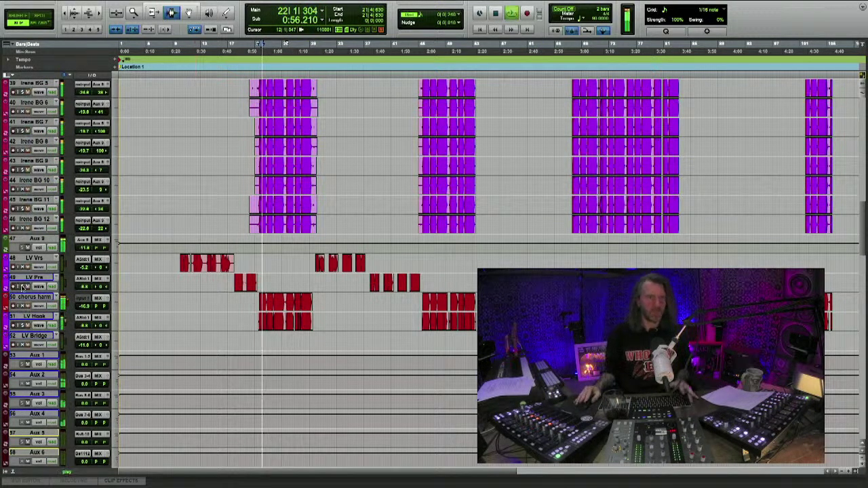
- Set the playback start to 18|2|812 in the pre-chorus, stop playback, and bring the drum tracks into closer view
left_click(236, 261)
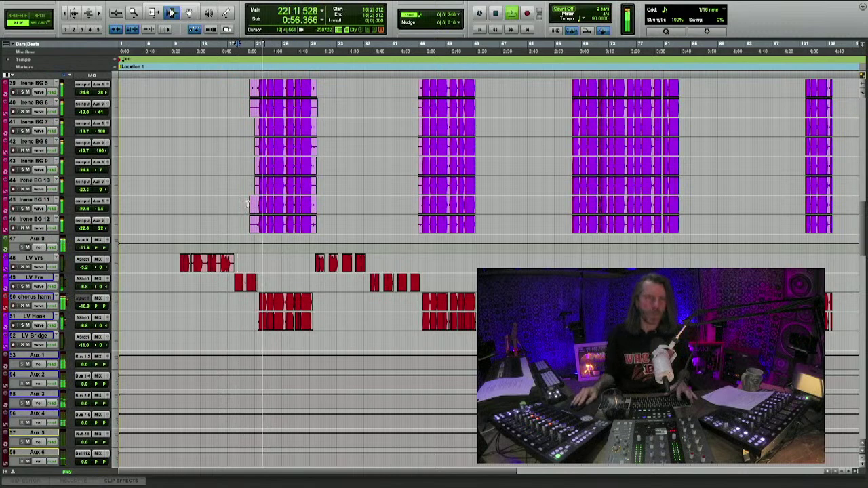
key("space")
scroll(264, 191, "up", 3)
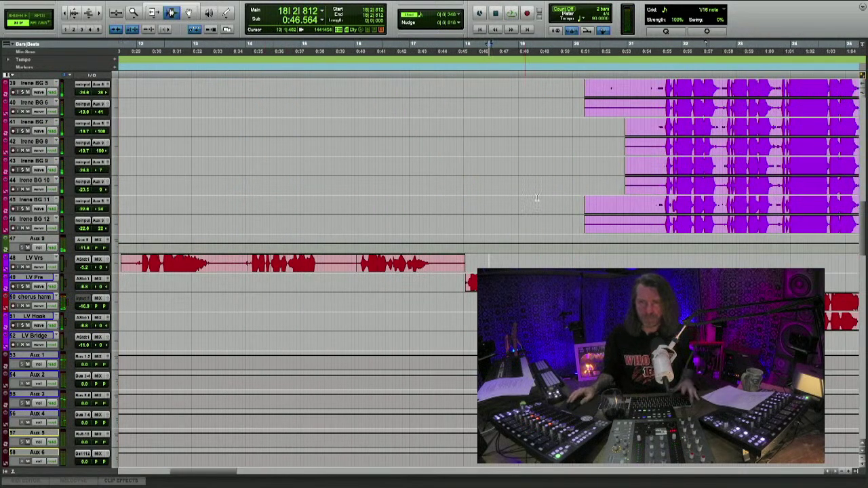
scroll(536, 197, "up", 10)
scroll(536, 198, "down", 3)
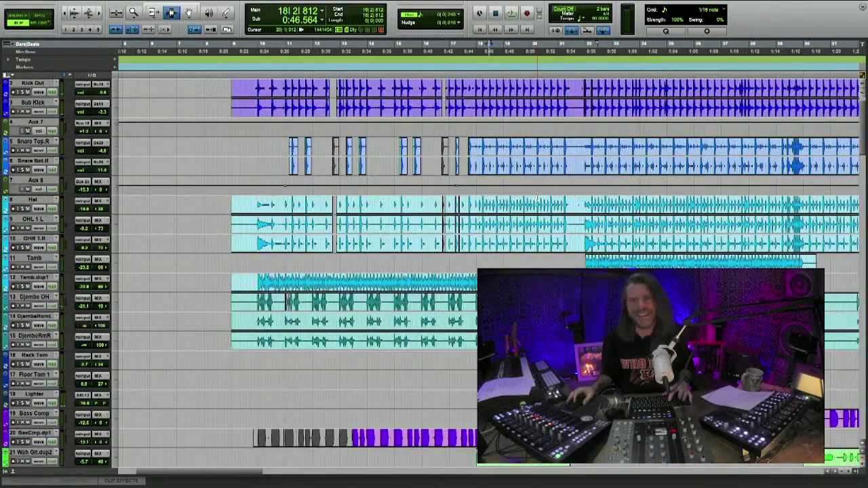
- Audition the transition into the first chorus from 19|4|725, stop, and place the playback start at 18|4|167
left_click_drag(571, 44, 556, 45)
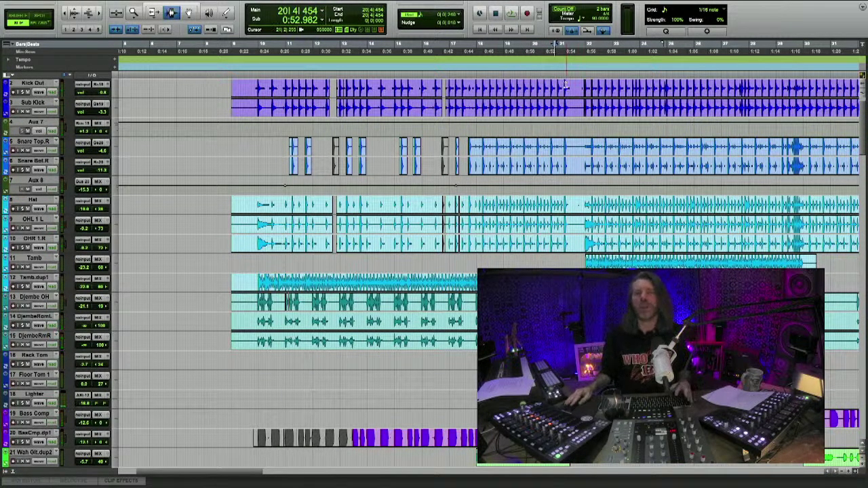
left_click_drag(563, 86, 569, 210)
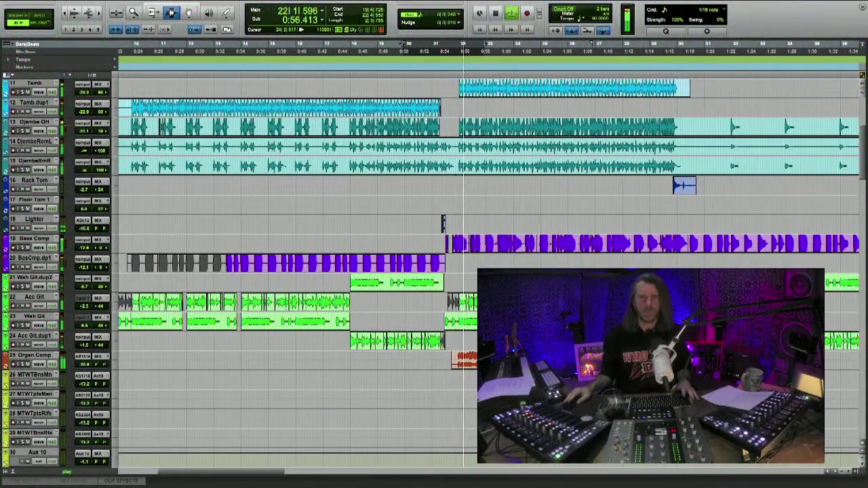
key("space")
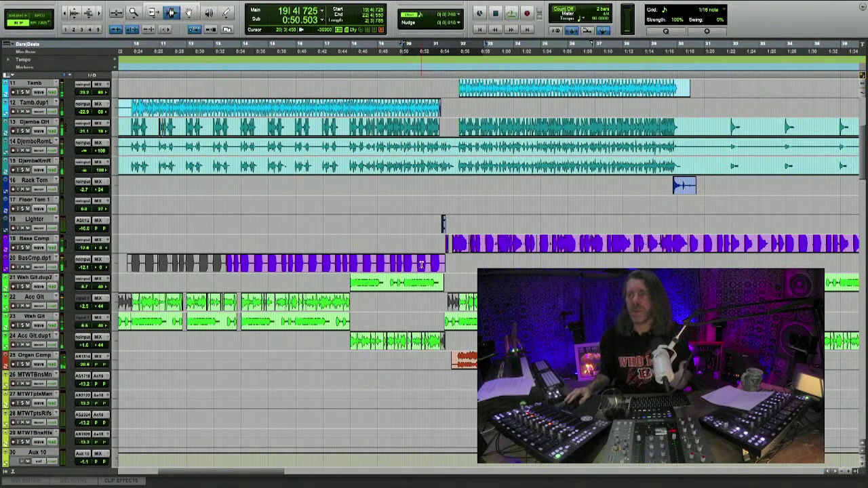
left_click(371, 222)
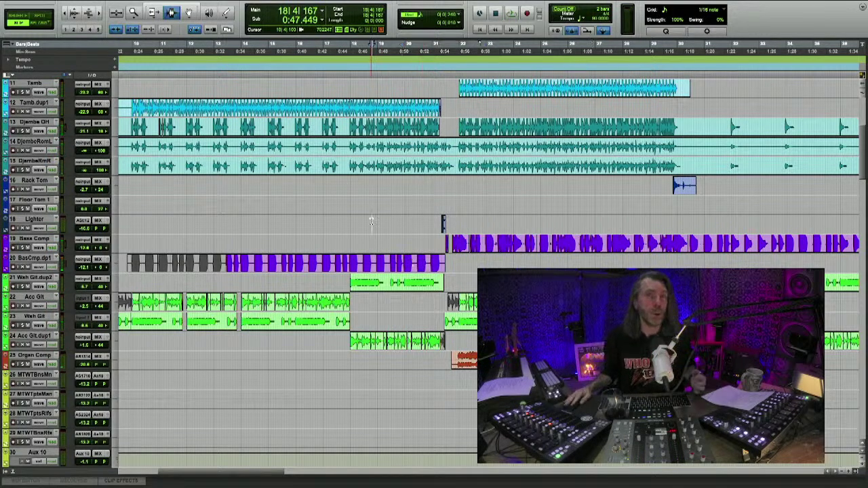
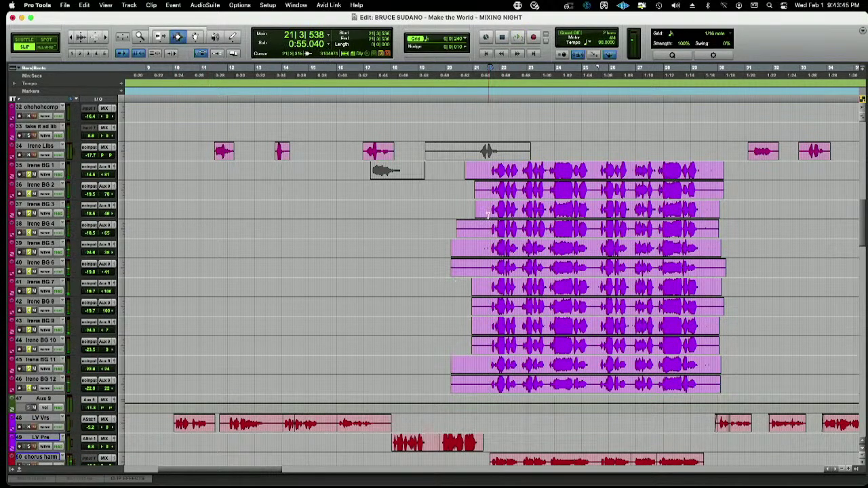
- Switch to the Mix window with the backing vocal channels in view and open the Saturn 2 insert on Aux 9
key("super+equal")
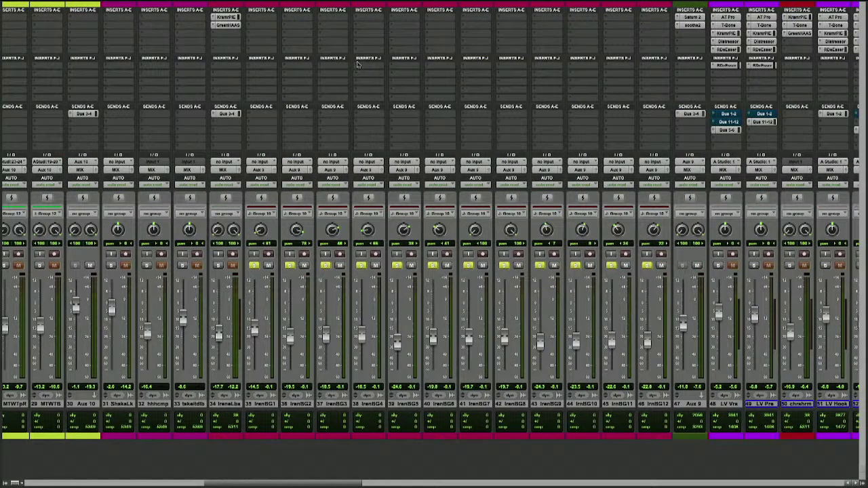
scroll(358, 65, "left", 2)
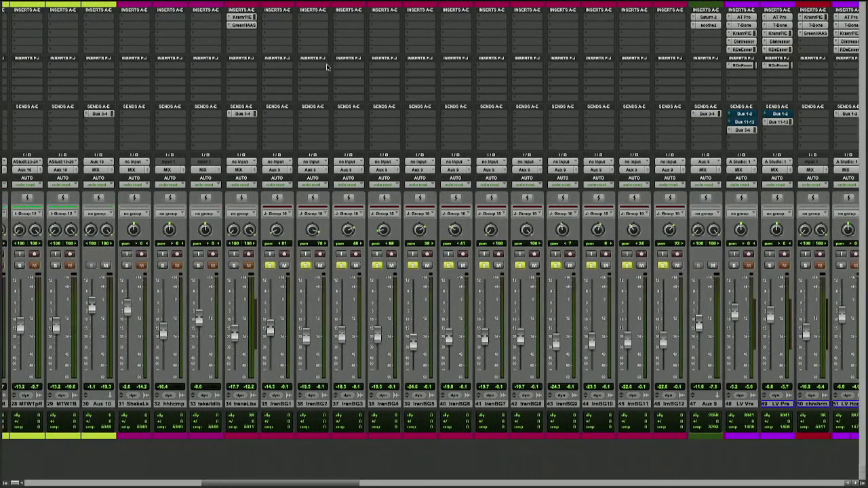
scroll(450, 287, "left", 2)
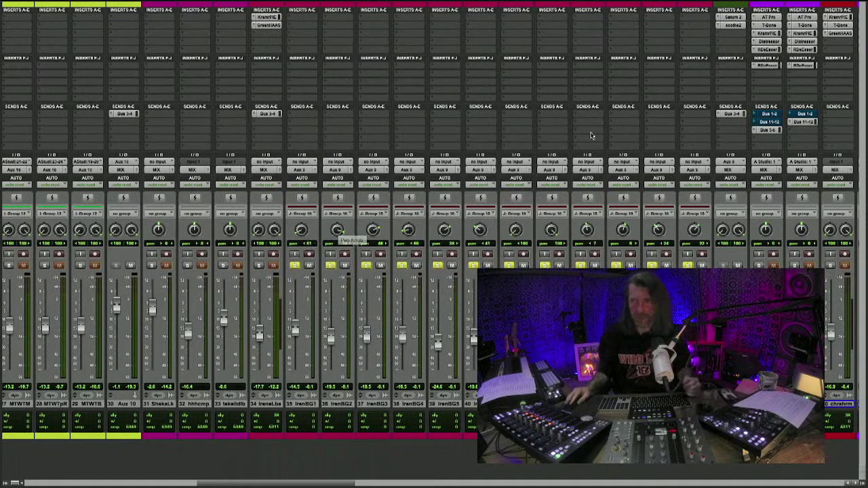
left_click(733, 17)
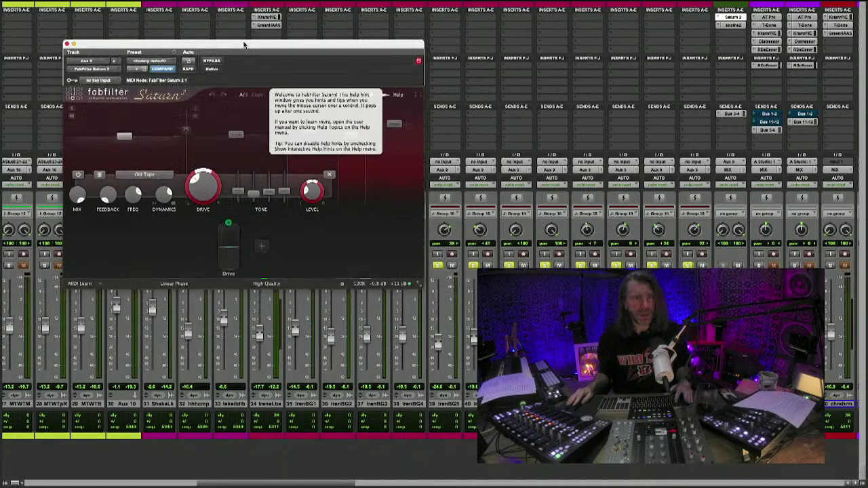
left_click_drag(209, 51, 247, 44)
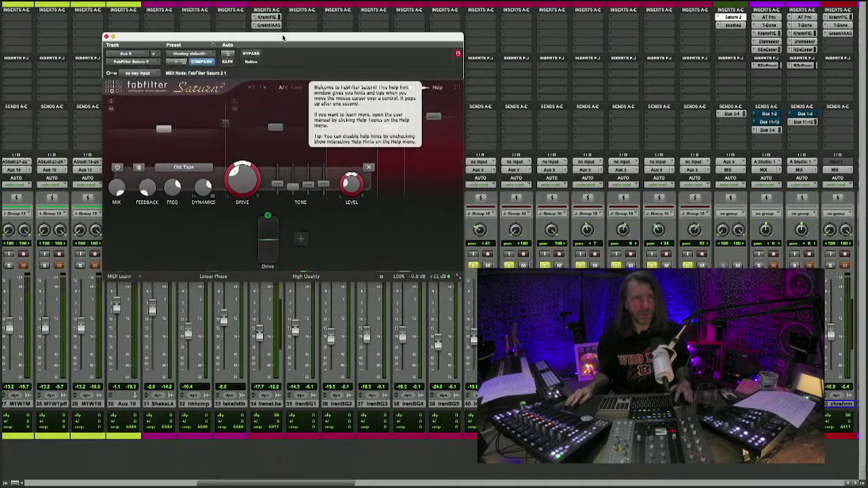
- Compare the backing vocals with Saturn 2 bypassed and active, and turn off the plug-in's interactive help hints
left_click(250, 54)
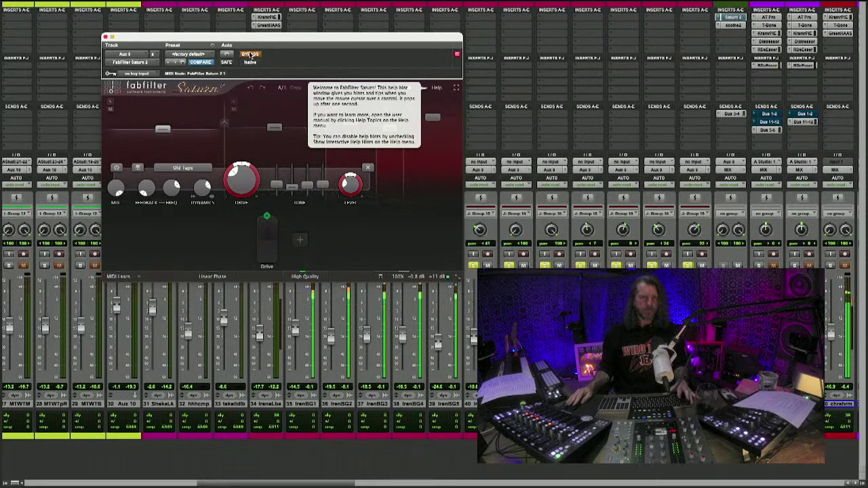
left_click(251, 54)
left_click(436, 86)
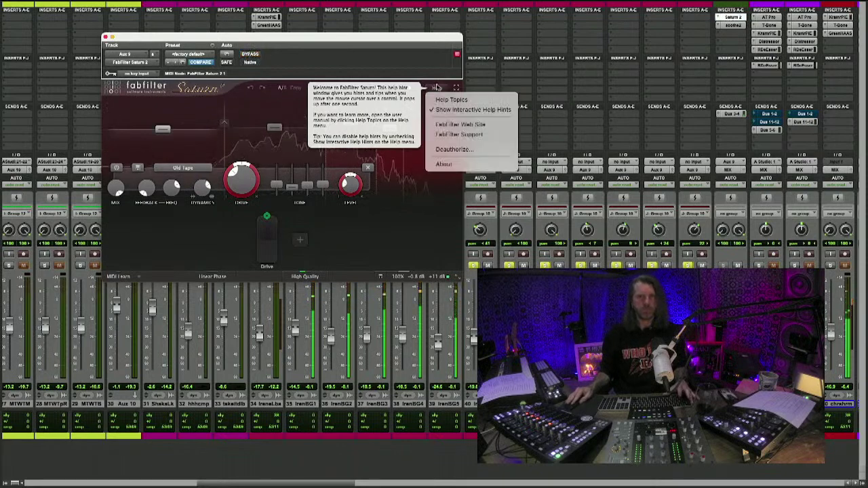
left_click(472, 109)
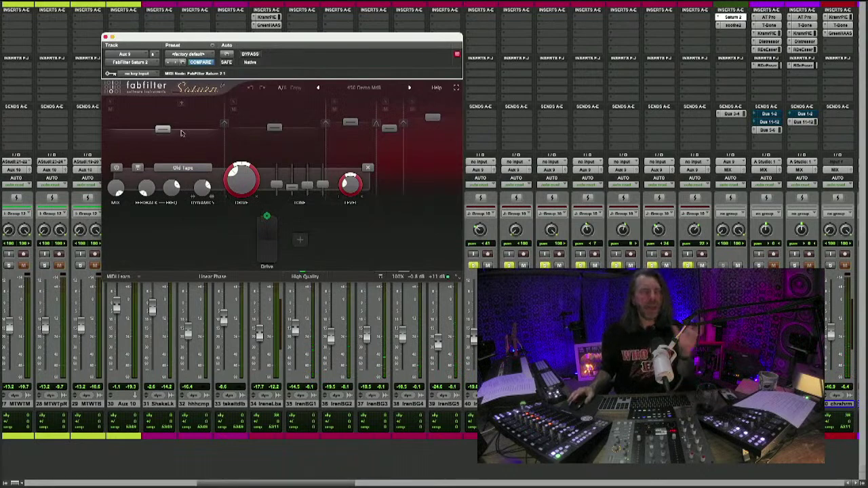
- Examine the band crossovers in Saturn 2, the band 3 level, and the saturation styles available for band 3
left_click(293, 141)
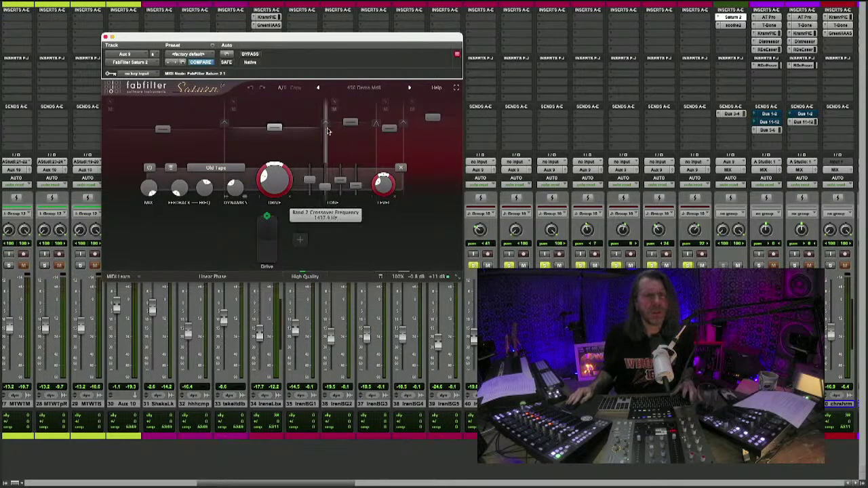
mouse_move(326, 133)
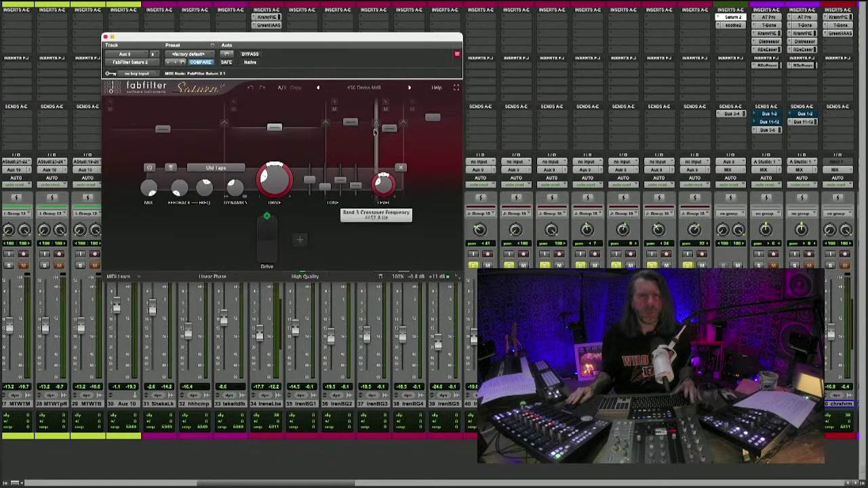
mouse_move(378, 131)
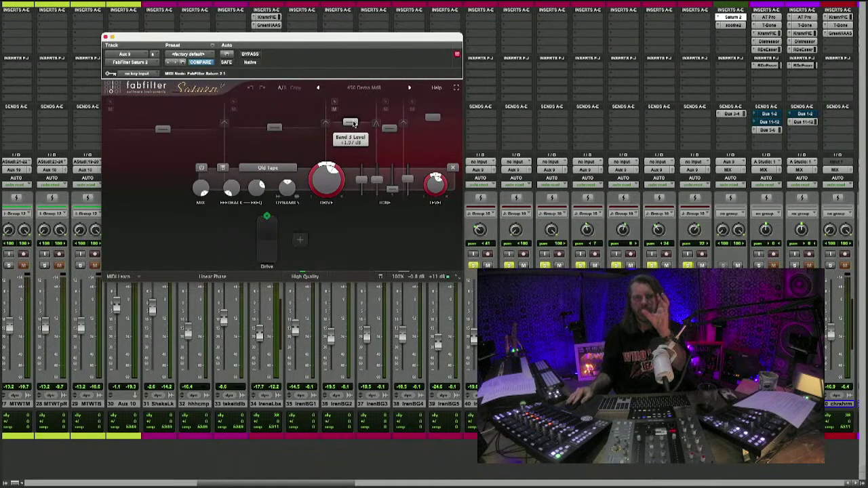
left_click(272, 169)
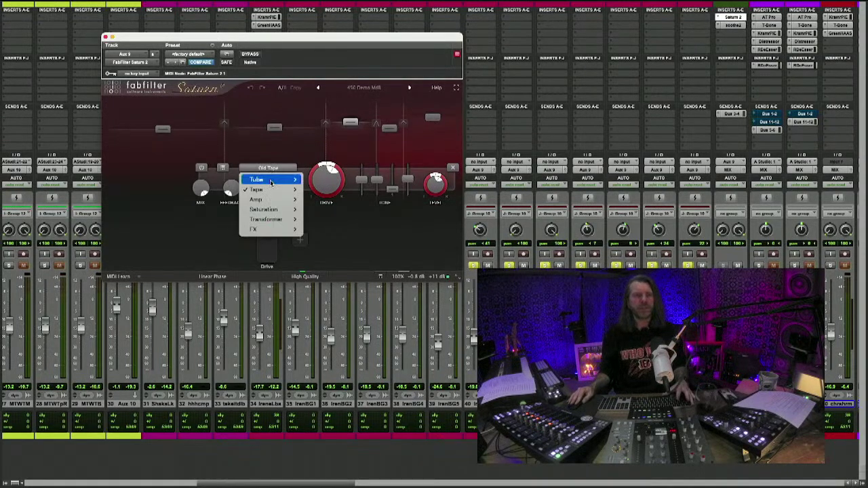
mouse_move(275, 210)
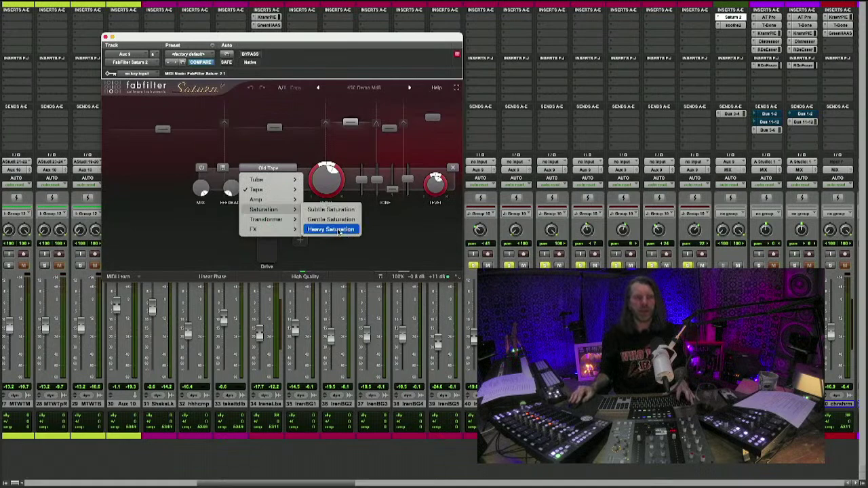
left_click(405, 236)
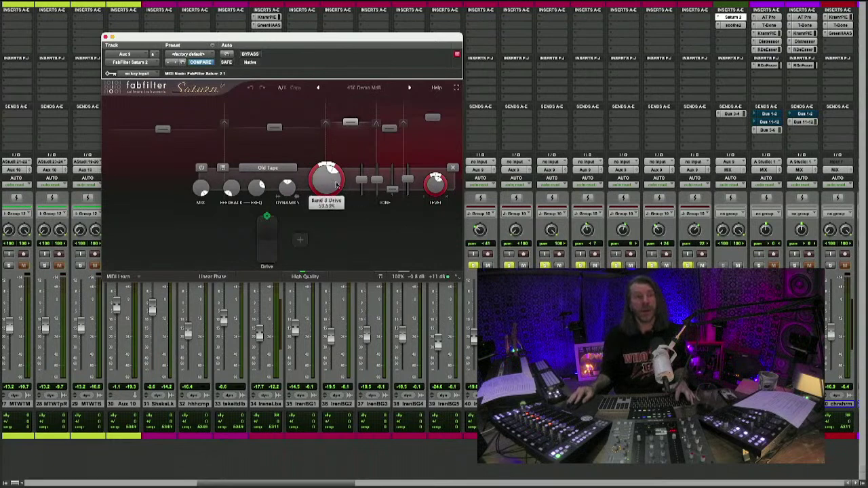
- Audition band 3 with the Heavy Saturation style and its drive adjusted, and switch the band back to Old Tape
left_click(271, 169)
mouse_move(267, 210)
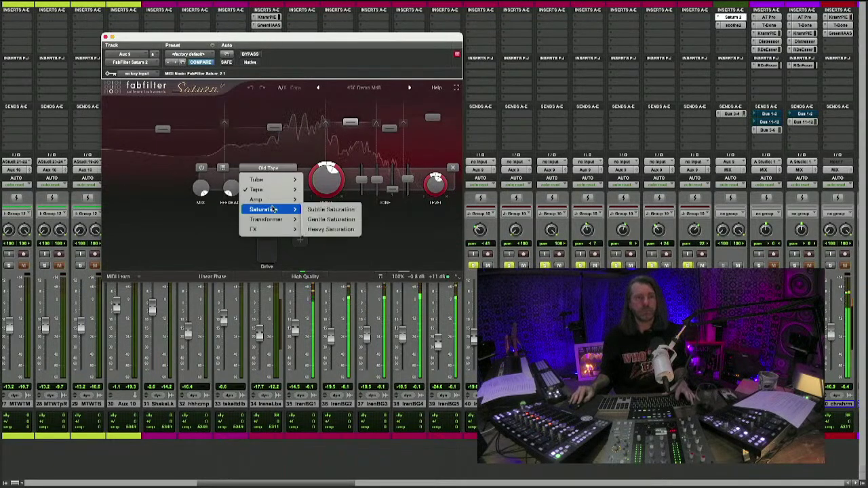
left_click(332, 232)
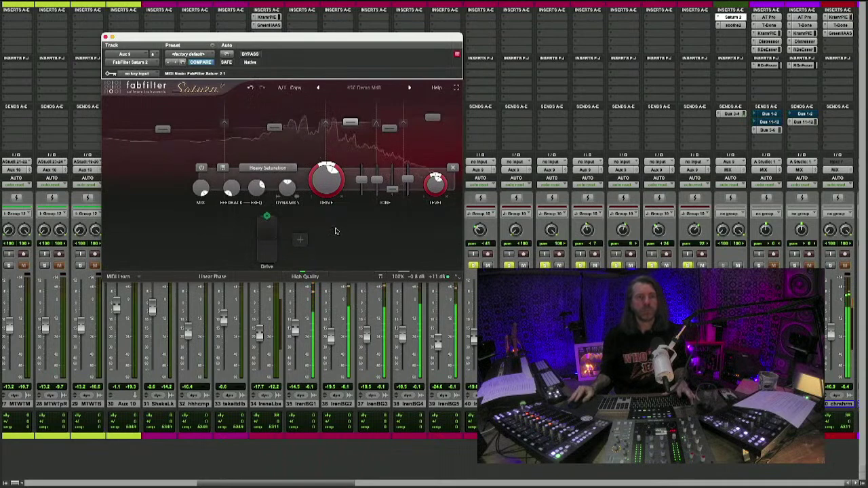
left_click_drag(326, 171, 318, 187)
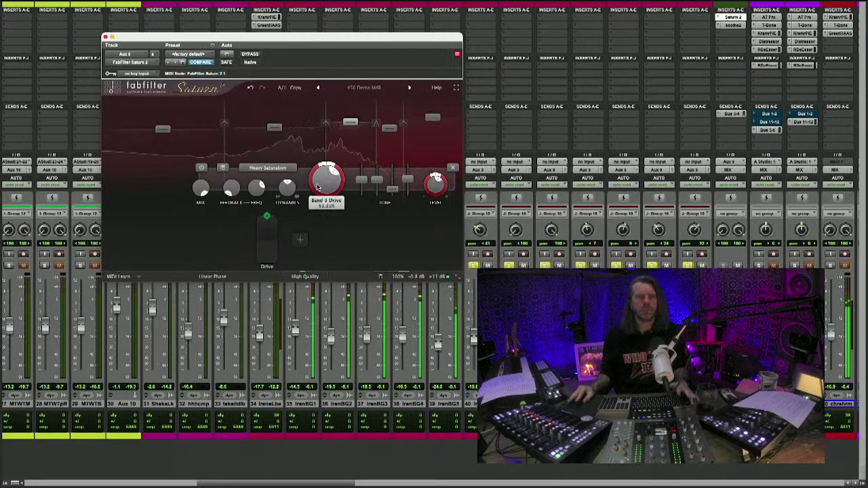
left_click(263, 168)
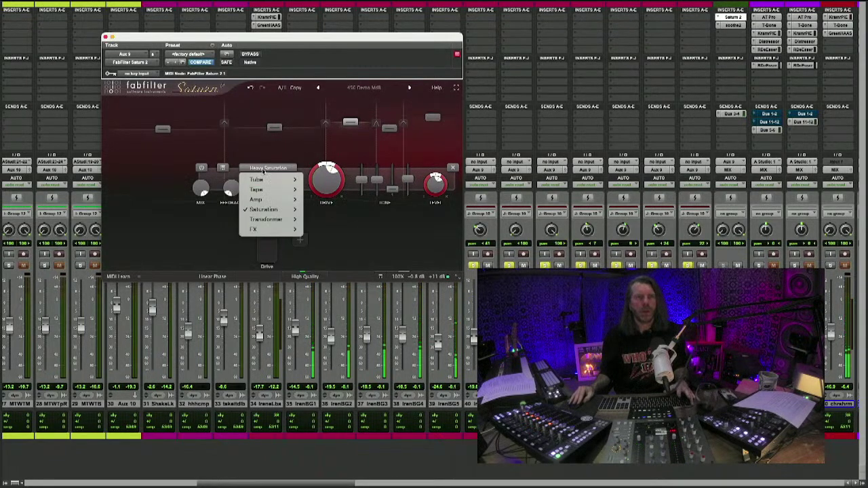
mouse_move(285, 189)
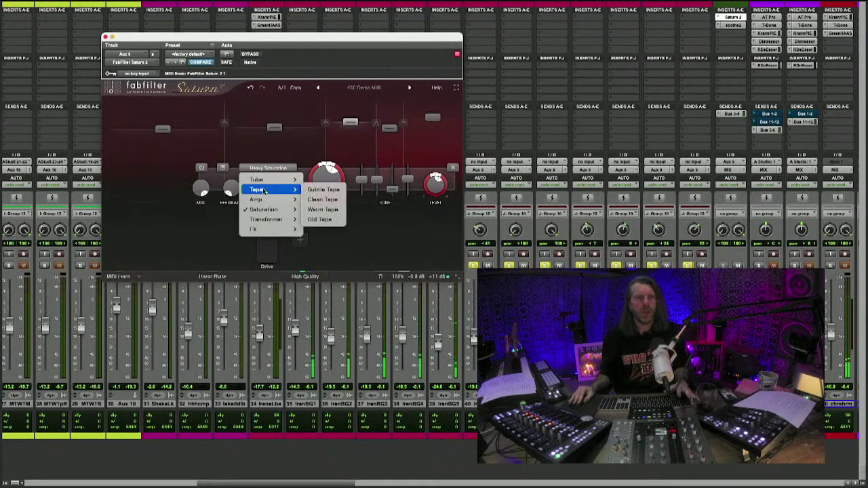
left_click(327, 222)
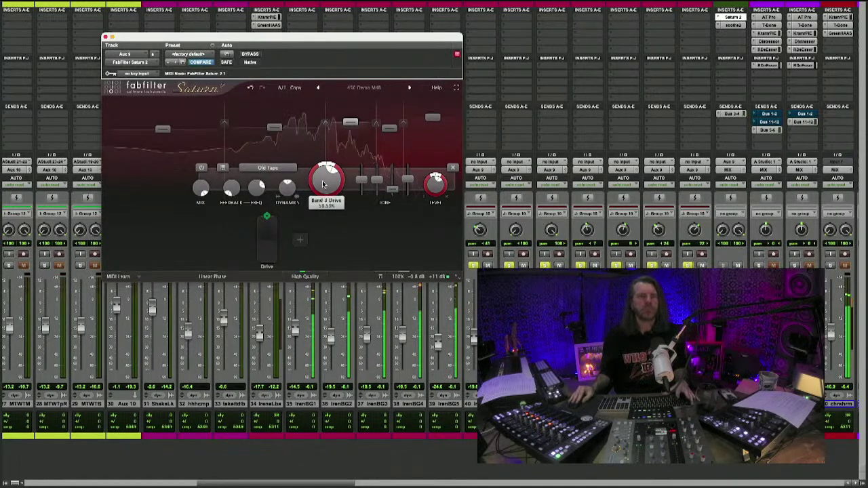
- Audition level changes on bands 3 and 4 of Saturn 2 and fine-tune the band 4 level
mouse_move(350, 124)
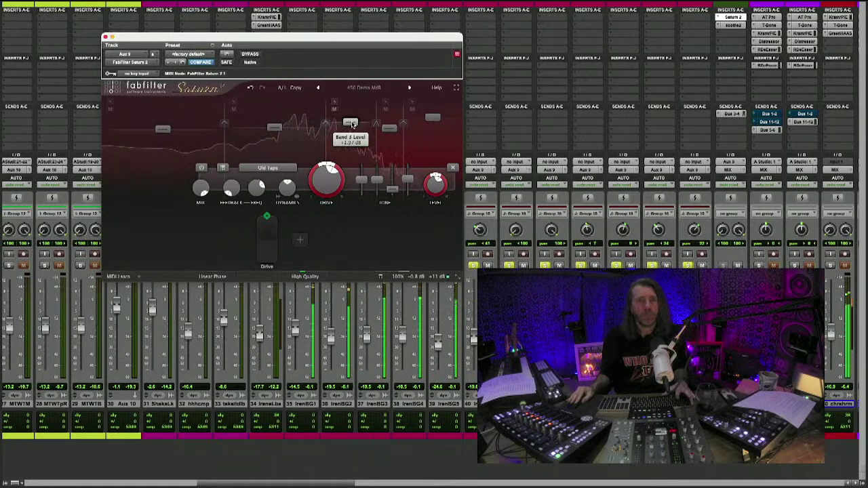
mouse_move(350, 124)
left_mouse_down()
mouse_move(352, 137)
mouse_move(353, 125)
left_mouse_up()
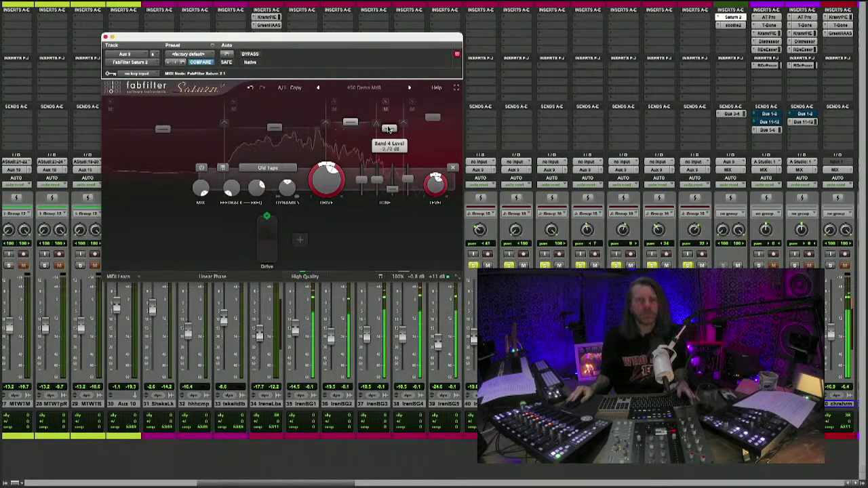
mouse_move(388, 129)
left_mouse_down()
mouse_move(388, 109)
mouse_move(388, 129)
left_mouse_up()
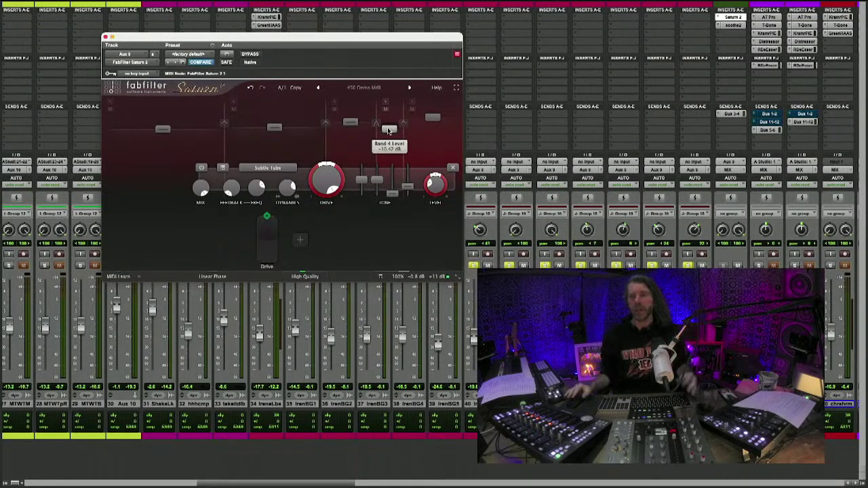
- Close Saturn 2 and compare the backing vocals with Aux 9 muted and unmuted
left_click(730, 34)
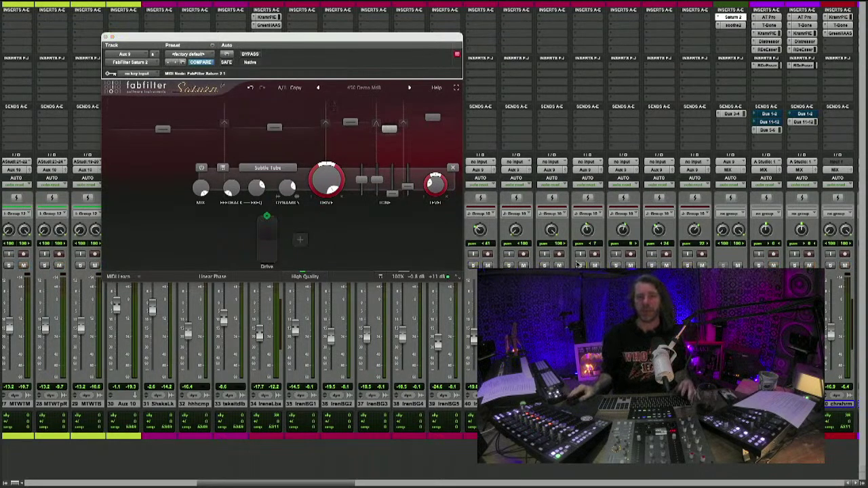
left_click(731, 17)
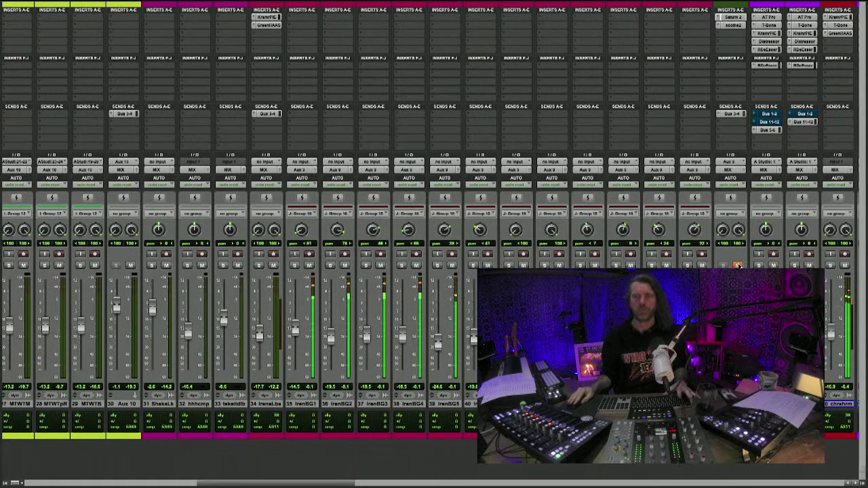
scroll(433, 237, "right", 5)
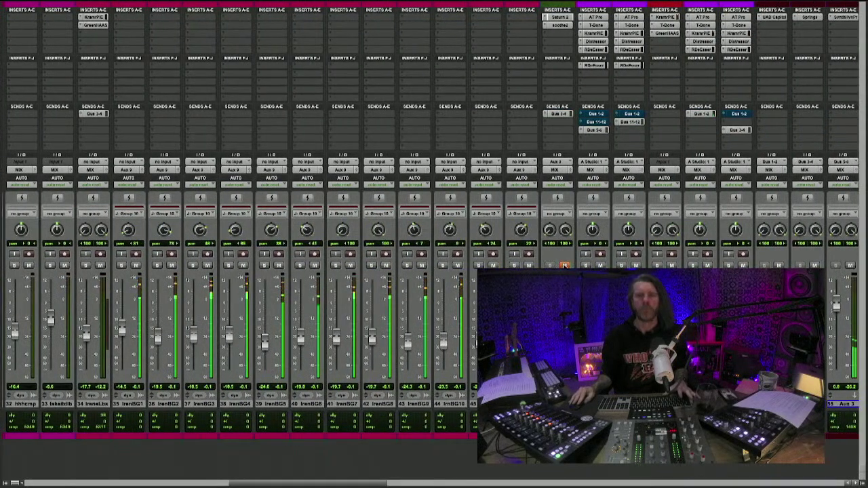
left_click(565, 265)
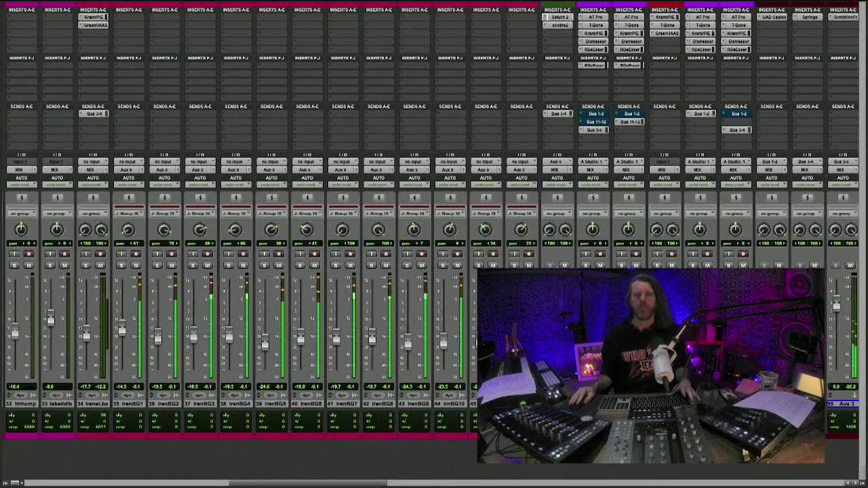
- Reopen Saturn 2 on Aux 9 to compare it bypassed and active, and inspect the soothe2 insert's settings
left_click(560, 17)
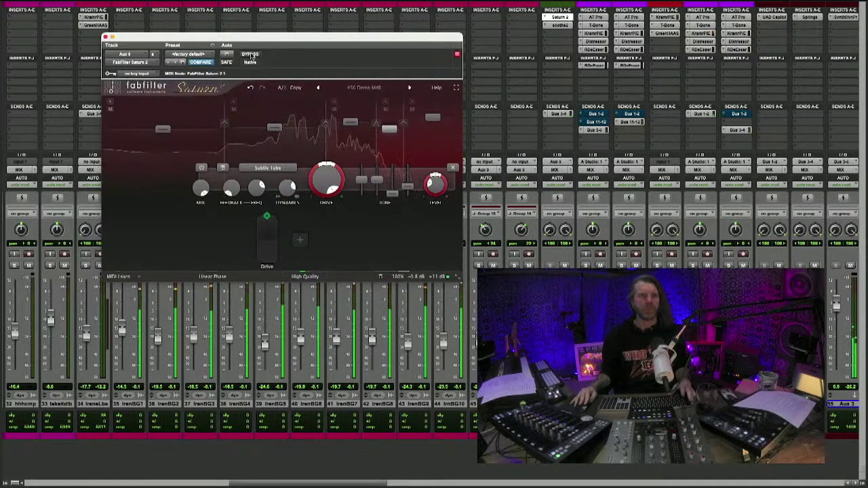
left_click(250, 54)
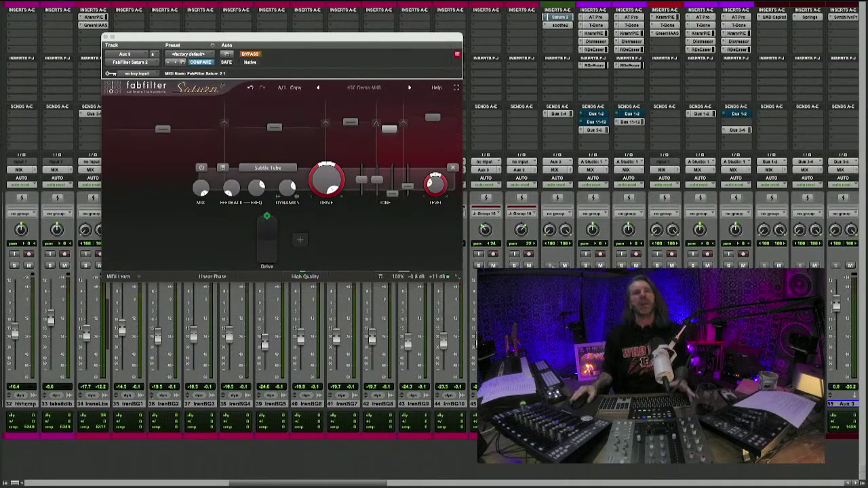
left_click(250, 54)
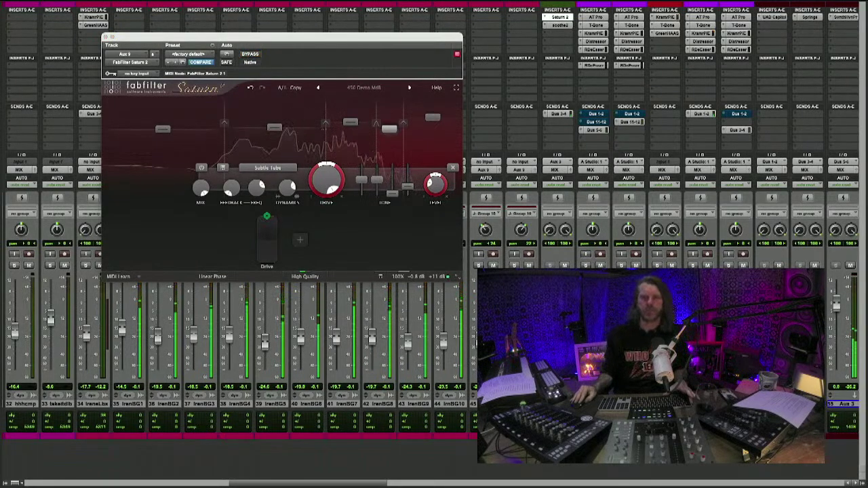
left_click(560, 25)
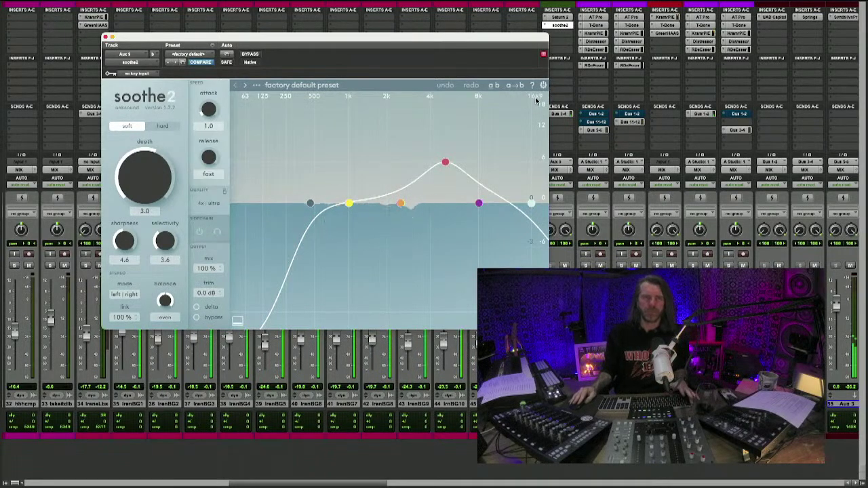
left_click(560, 25)
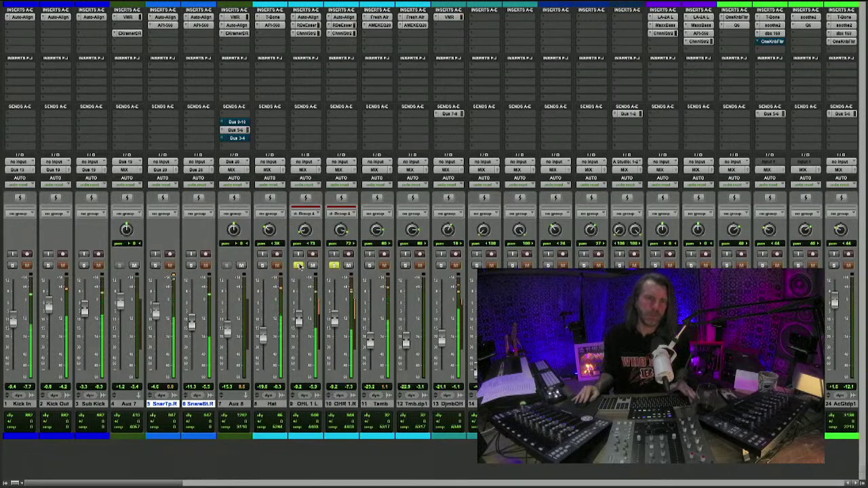
- Open the RDeEsser insert on the left overhead track OHL 1 L and set its frequency to 2000
left_click(307, 25)
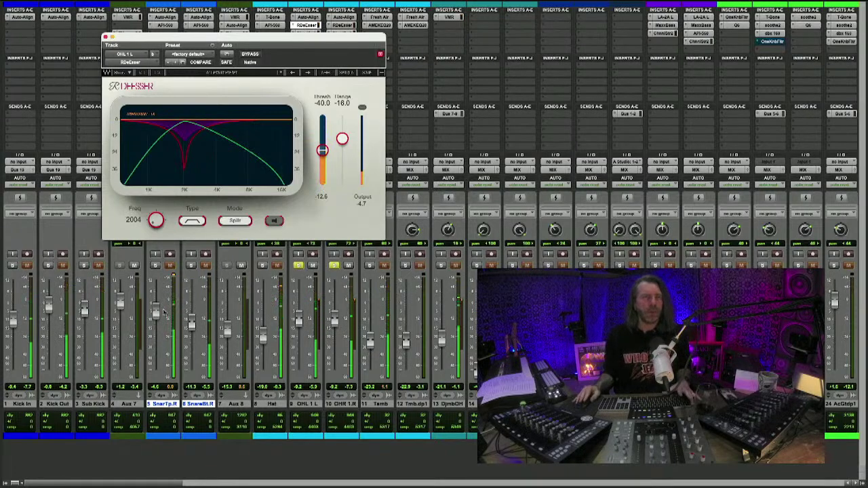
left_click(158, 220, "alt")
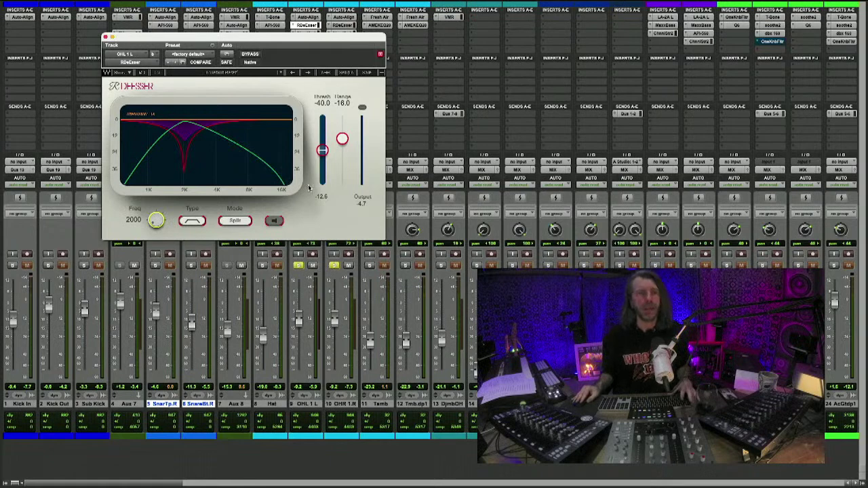
- Unsolo the right overhead and audition the RDeEsser's monitor mode on the left overhead
left_click(333, 265)
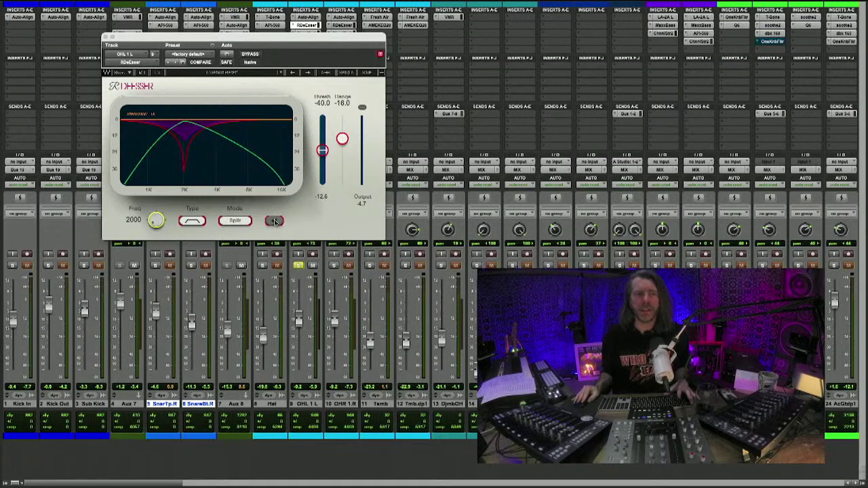
left_click(275, 222)
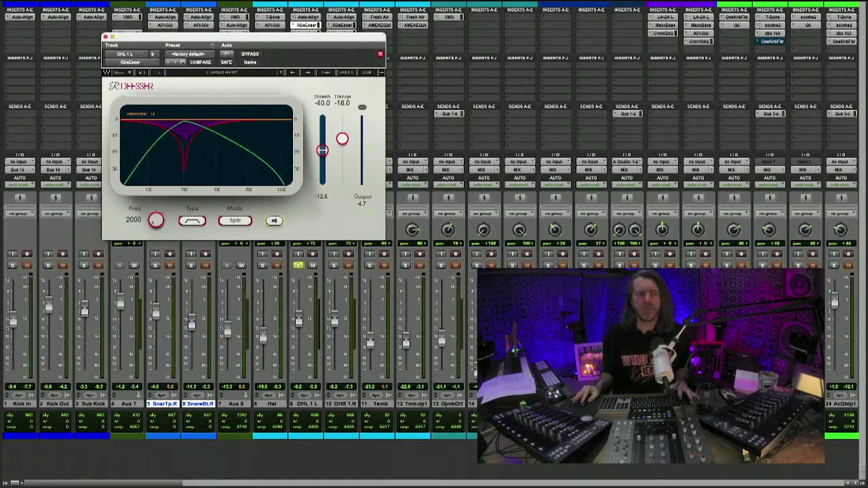
left_click(275, 222)
left_click(275, 222)
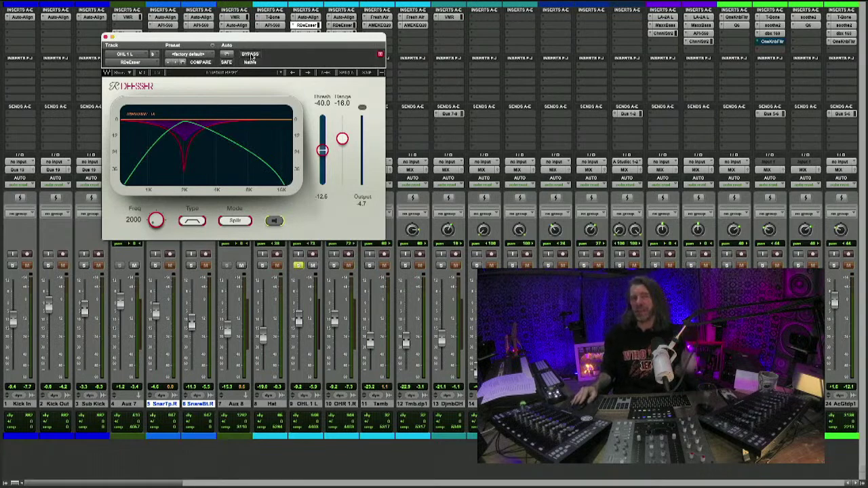
- Compare the soloed left overhead repeatedly with the RDeEsser bypassed and active
left_click(251, 57)
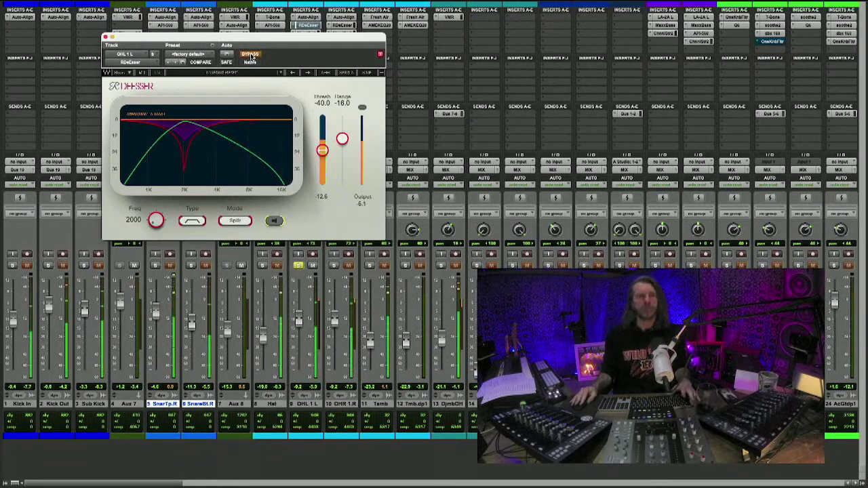
left_click(251, 55)
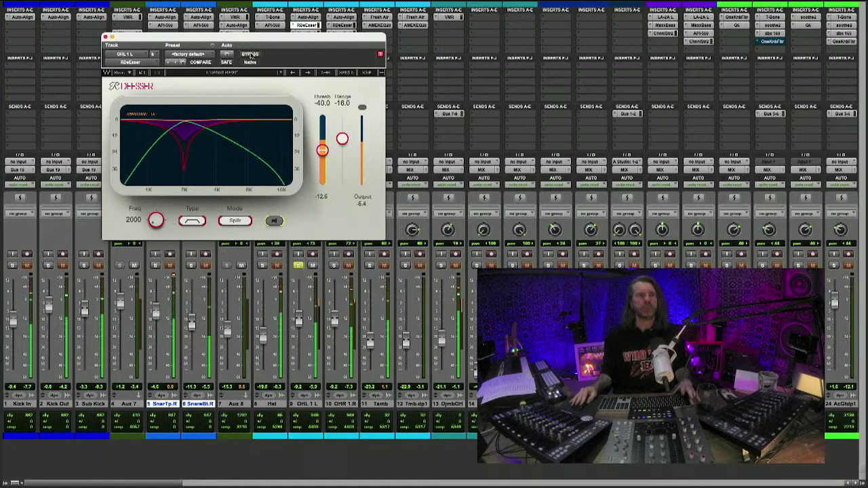
left_click(251, 55)
left_click(252, 55)
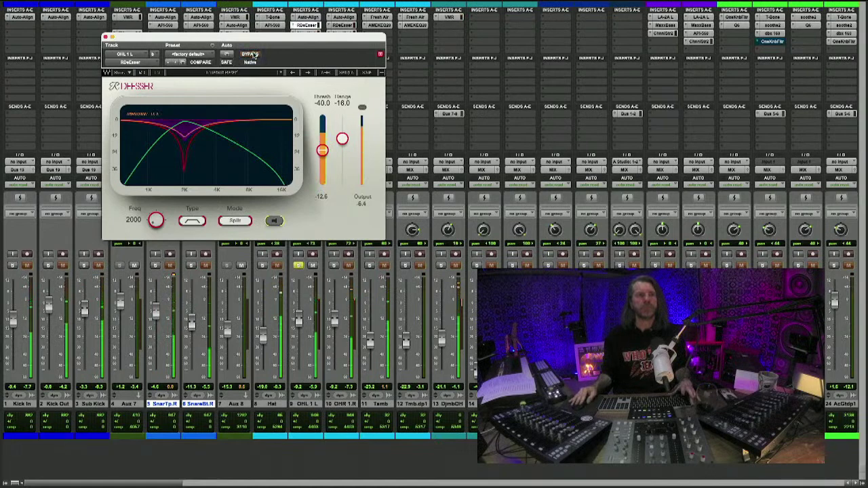
left_click(252, 55)
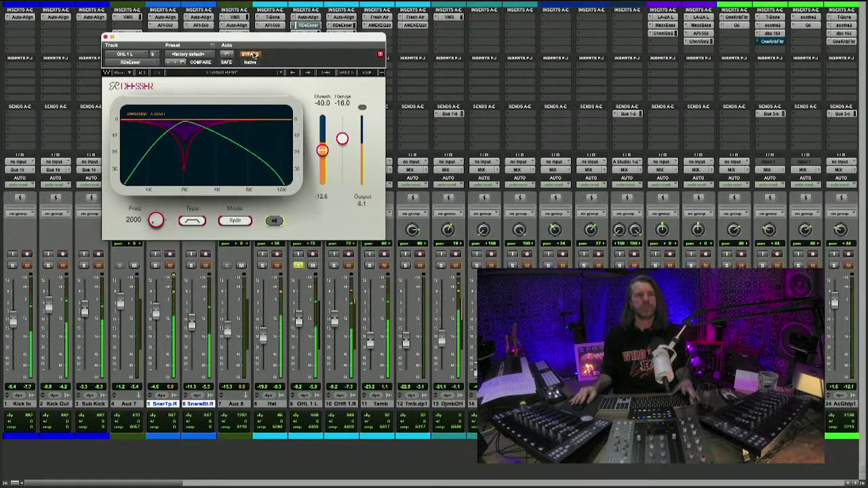
left_click(252, 55)
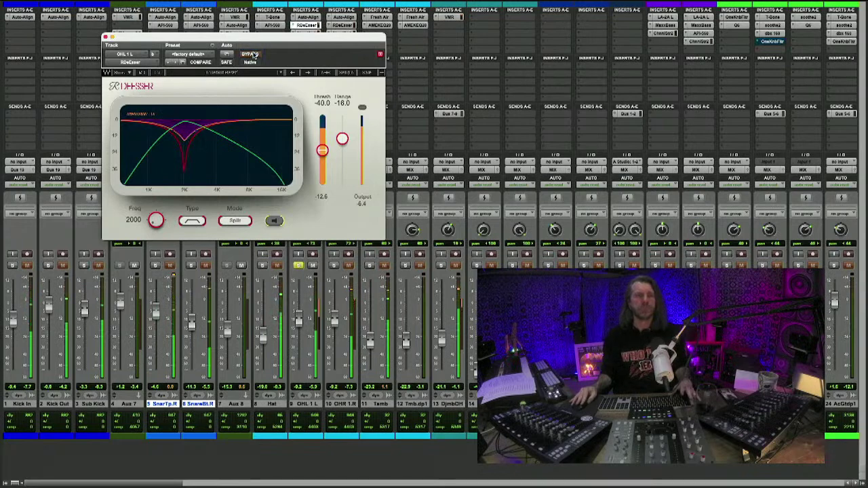
left_click(253, 56)
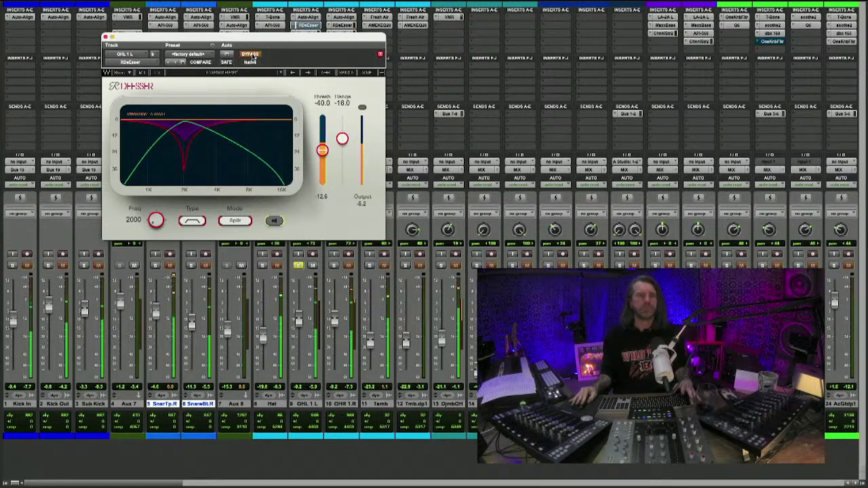
- Finish the left overhead's bypass comparison with the RDeEsser switched back to active, and close the plug-in
left_click(252, 56)
left_click(252, 56)
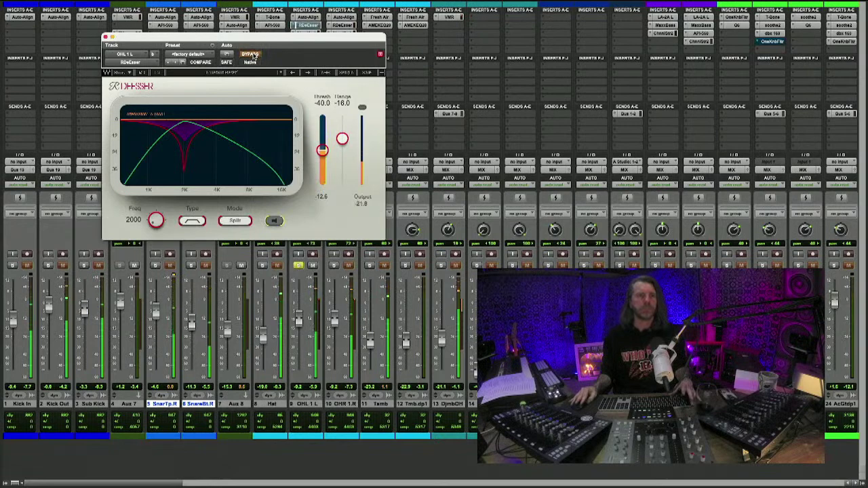
left_click(252, 55)
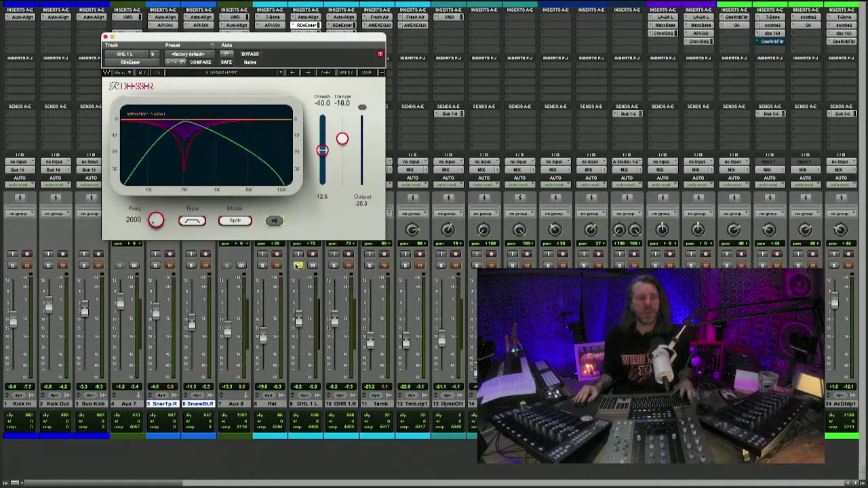
left_click(307, 26)
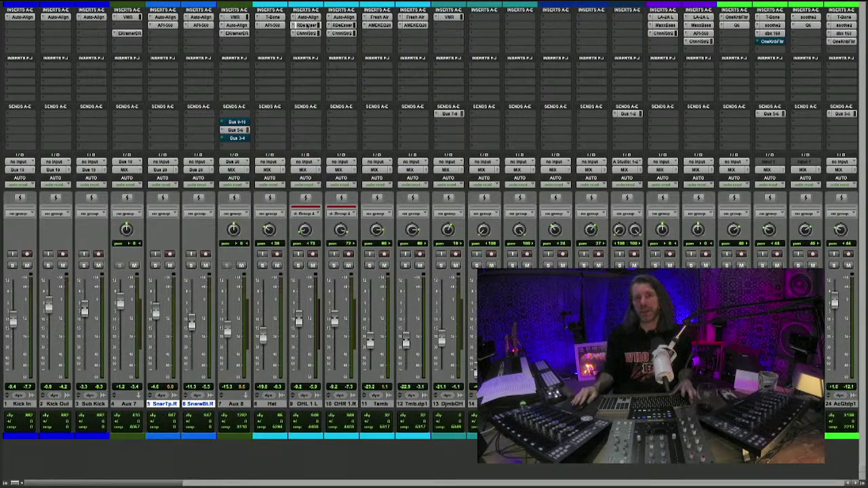
- Reopen the left overhead's RDeEsser, sweep its frequency up to 10126, and return it to 2000 before closing the plug-in
left_click(307, 26)
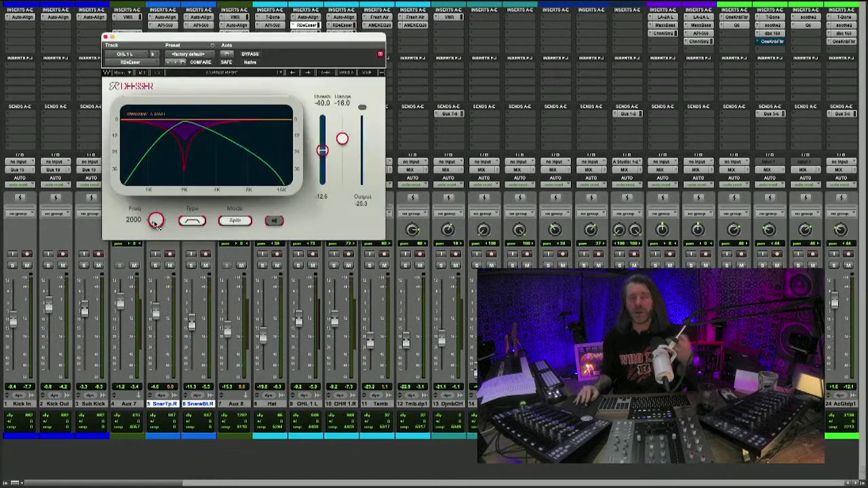
left_click_drag(155, 222, 156, 171)
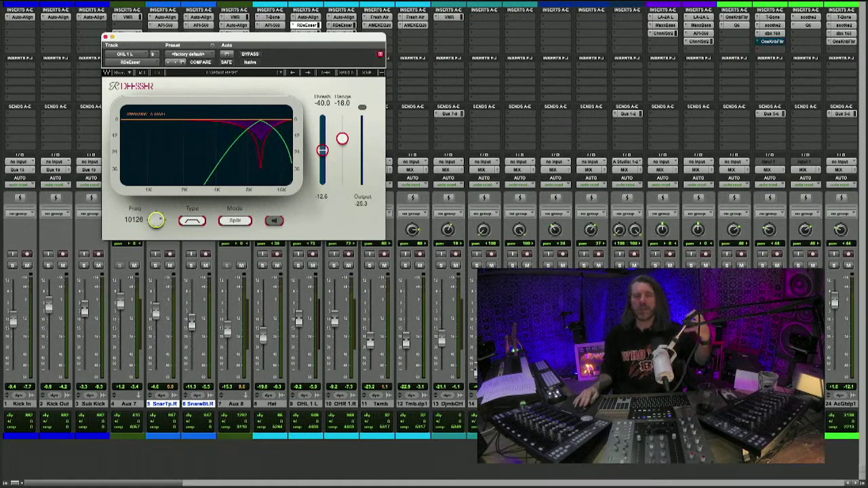
left_click_drag(156, 171, 156, 197)
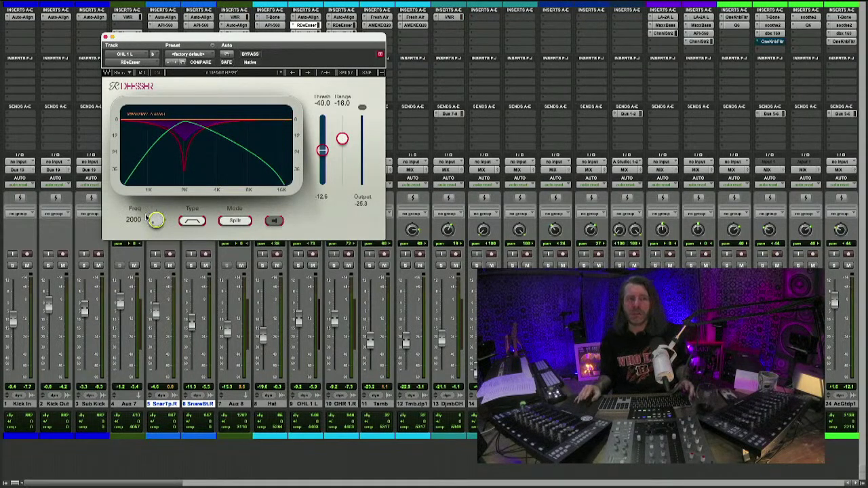
left_click(311, 25)
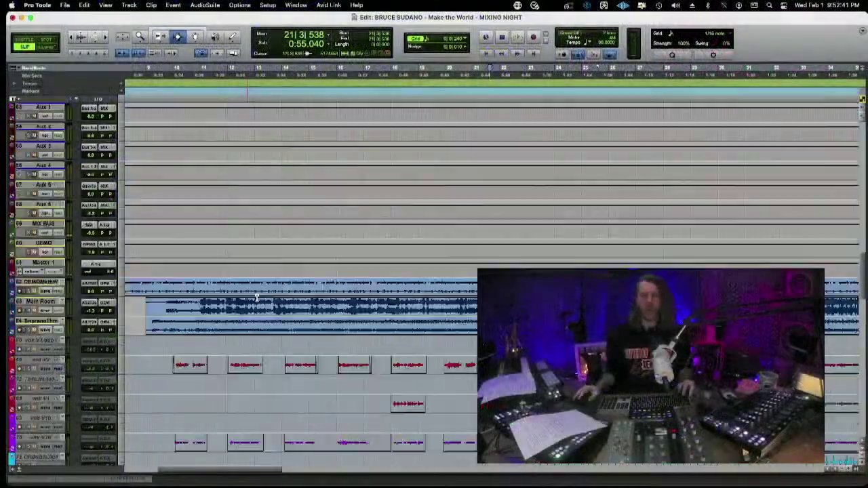
- Bring the drum tracks at the start of the Edit window's track list into view
scroll(256, 298, "up", 15)
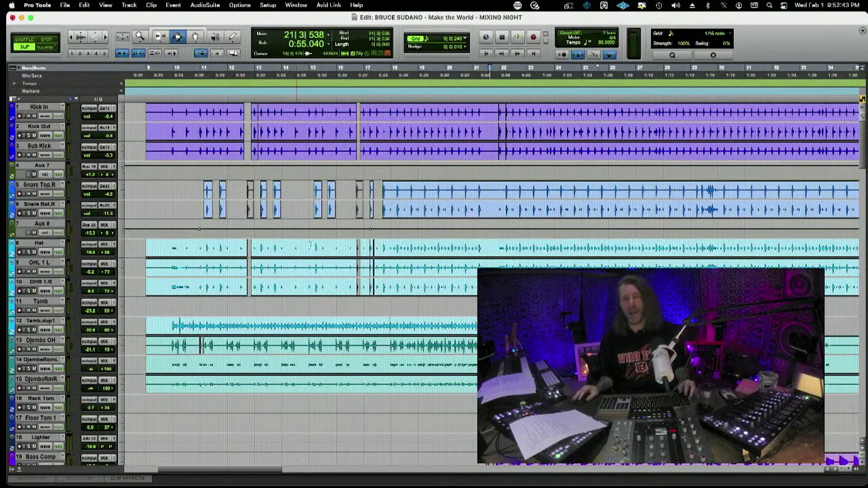